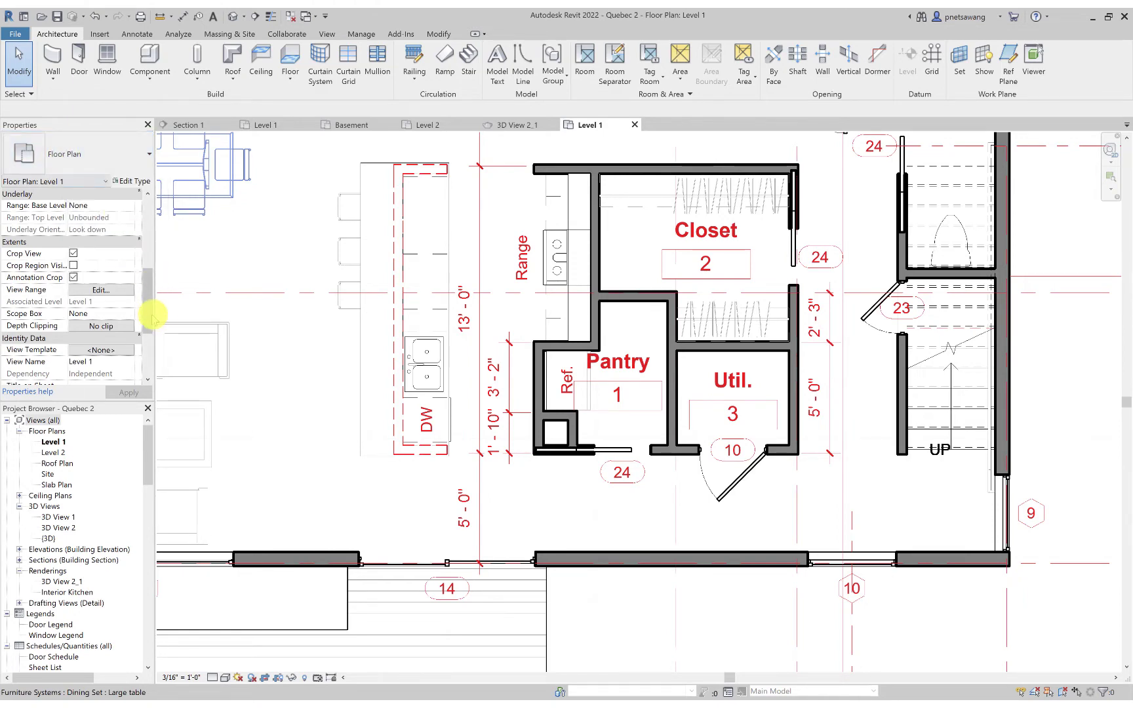
Step: Examine the Level 1 floor plan's View Range settings and their sample diagram without changing anything
drag(146, 311, 147, 306)
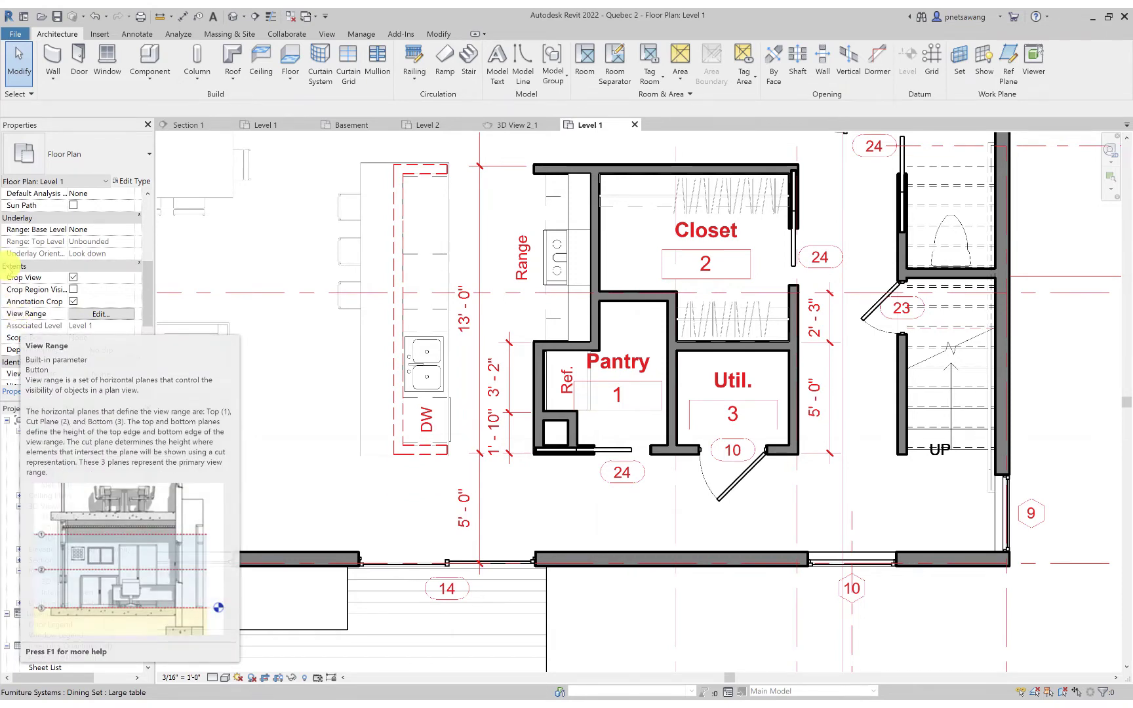
click(95, 314)
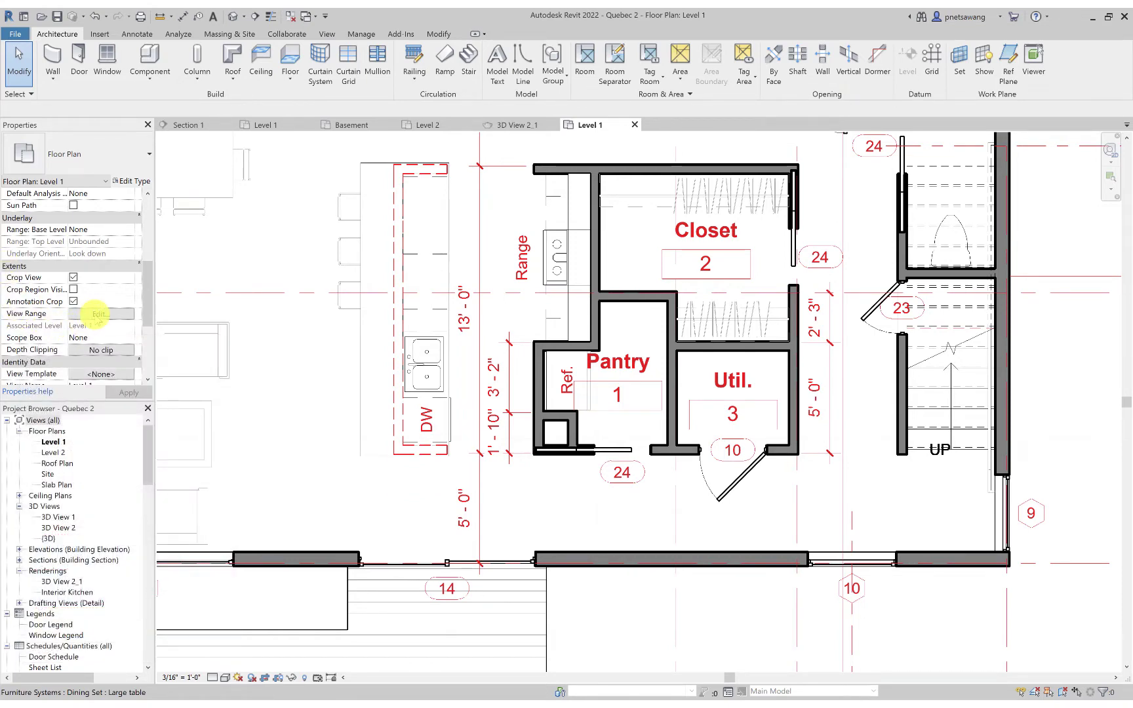
click(97, 314)
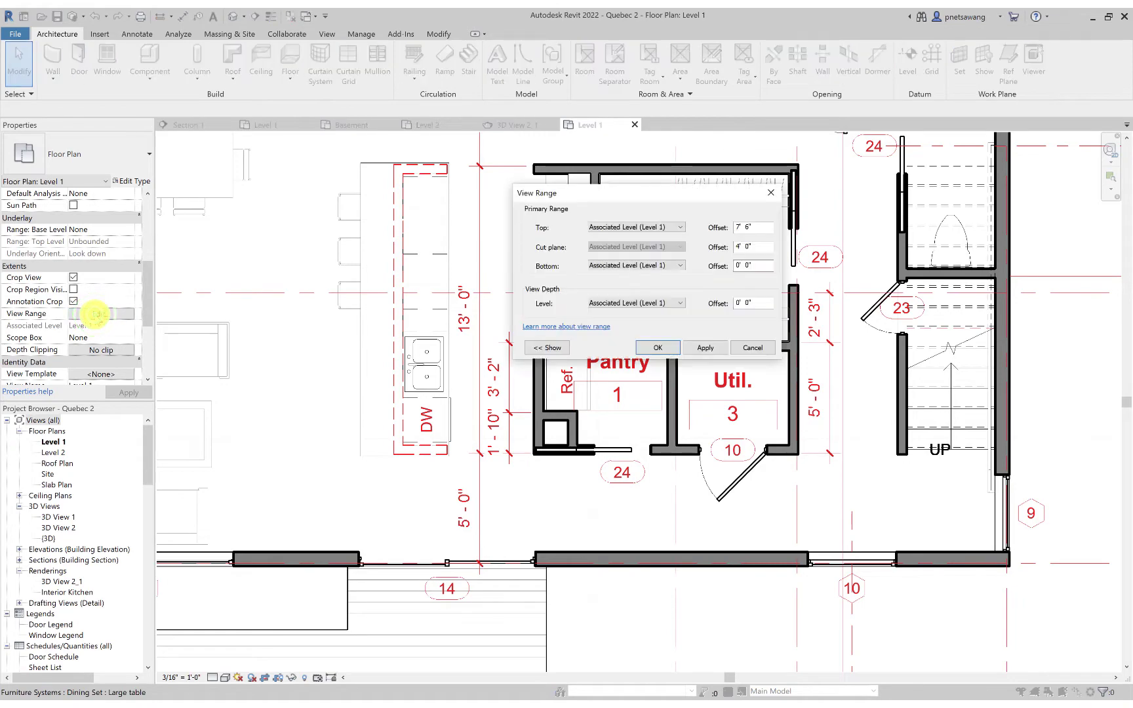
click(545, 347)
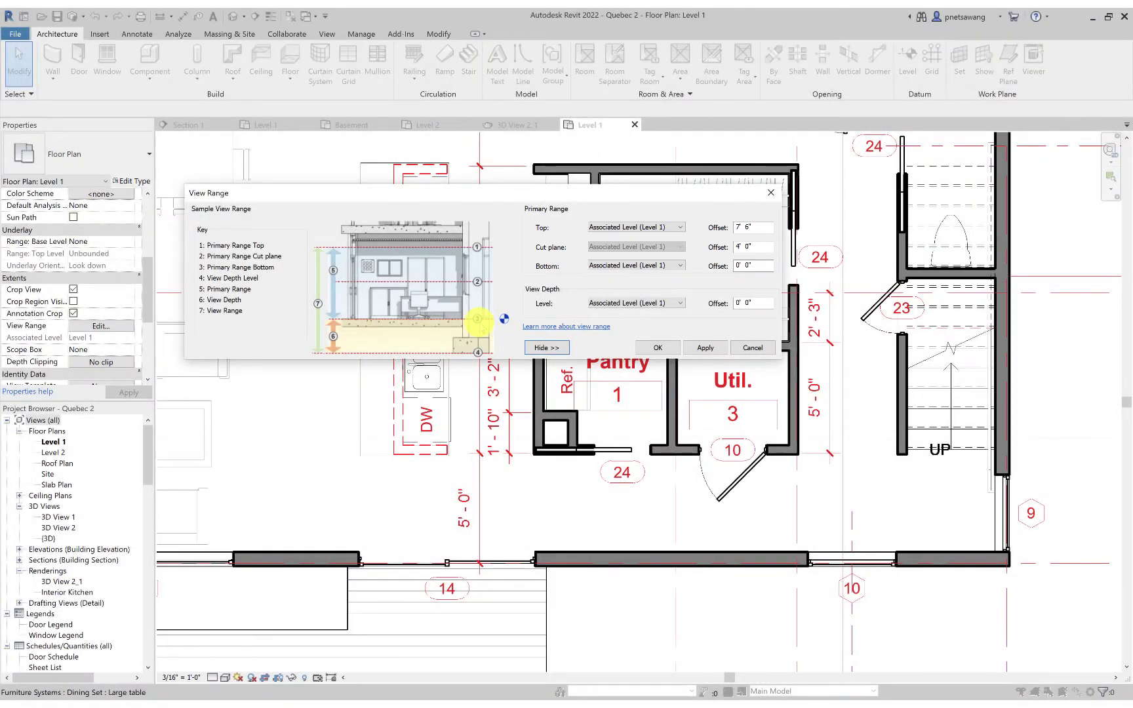
click(752, 347)
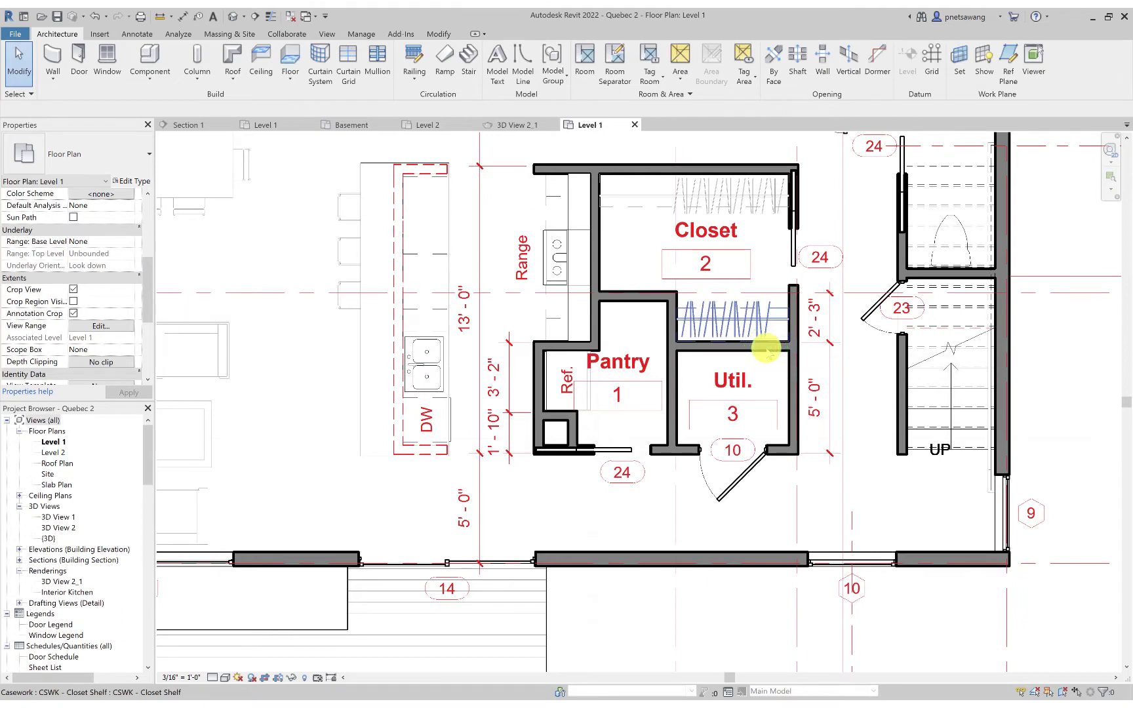
Step: Compare the four windows' heights against the cut plane in Section 1 with their display in the Level 1 plan
click(194, 124)
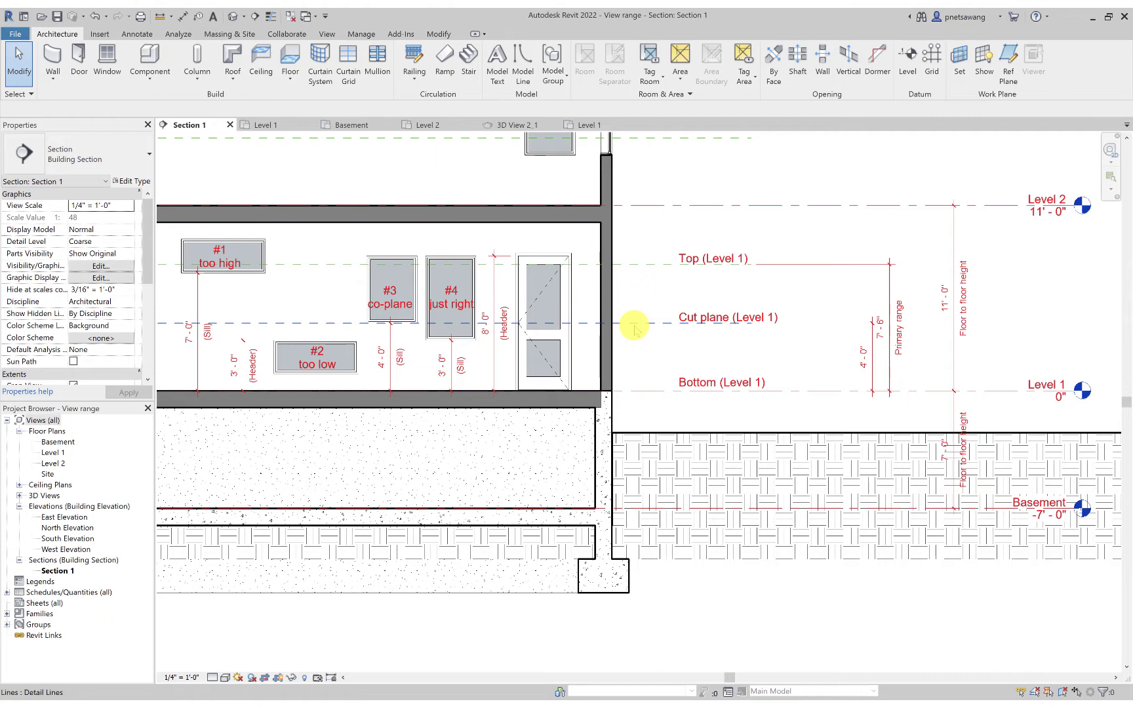
click(274, 124)
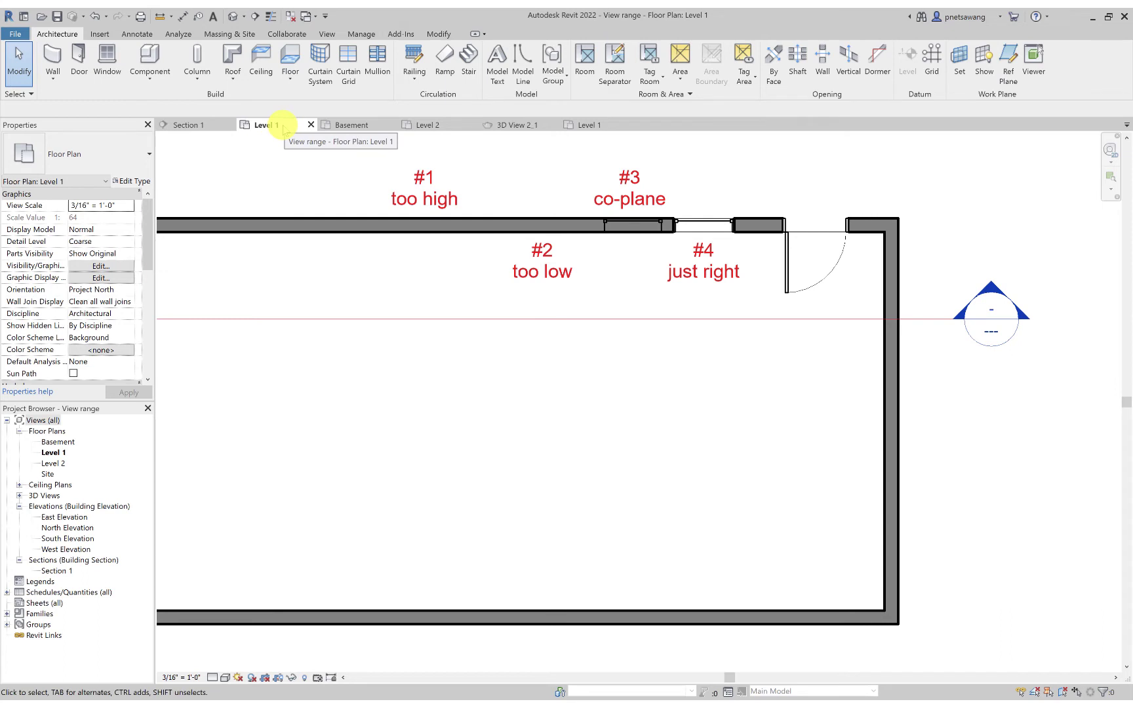
Step: In Section 1, raise the dashed cut plane detail line to 4'-6" above Level 1
click(187, 125)
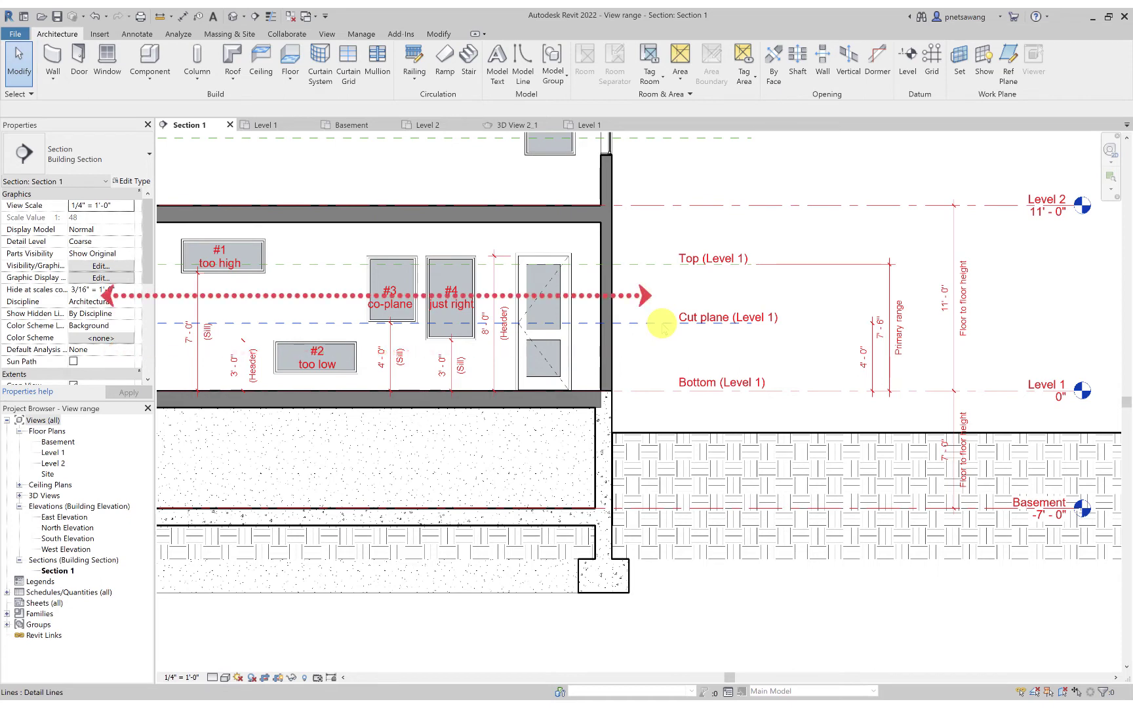
click(662, 323)
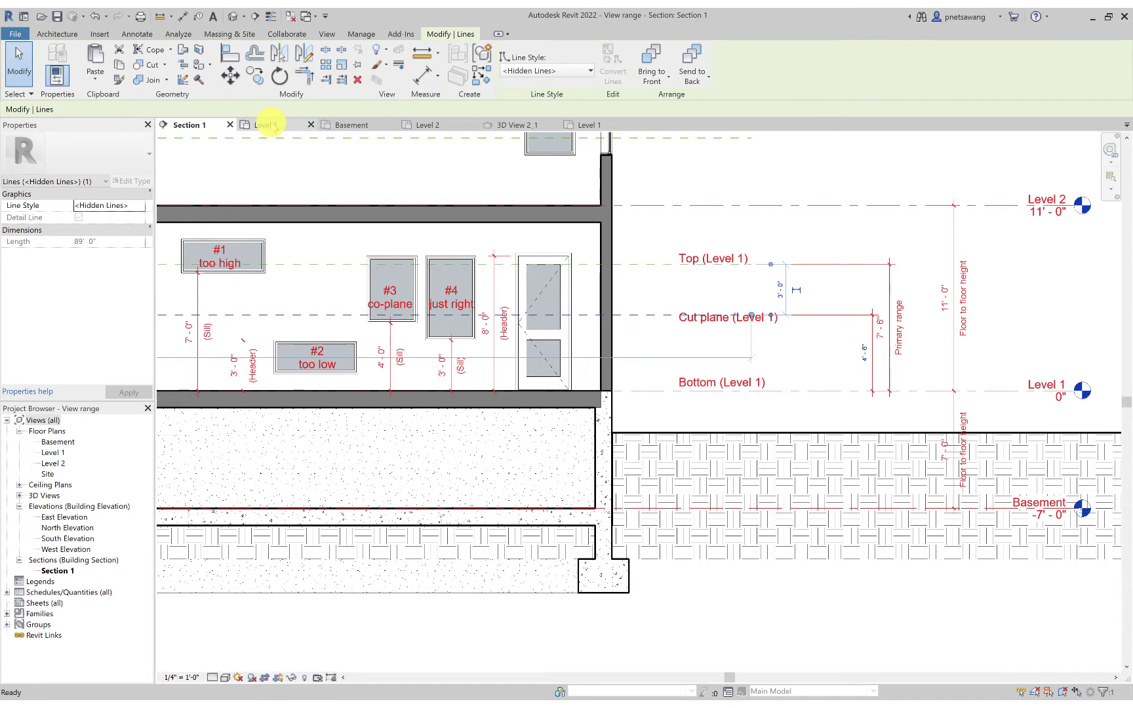
Step: In the Level 1 plan, sketch a rectangular plan region boundary about 3'-6" wide and 2'-0" deep around window #3
click(269, 125)
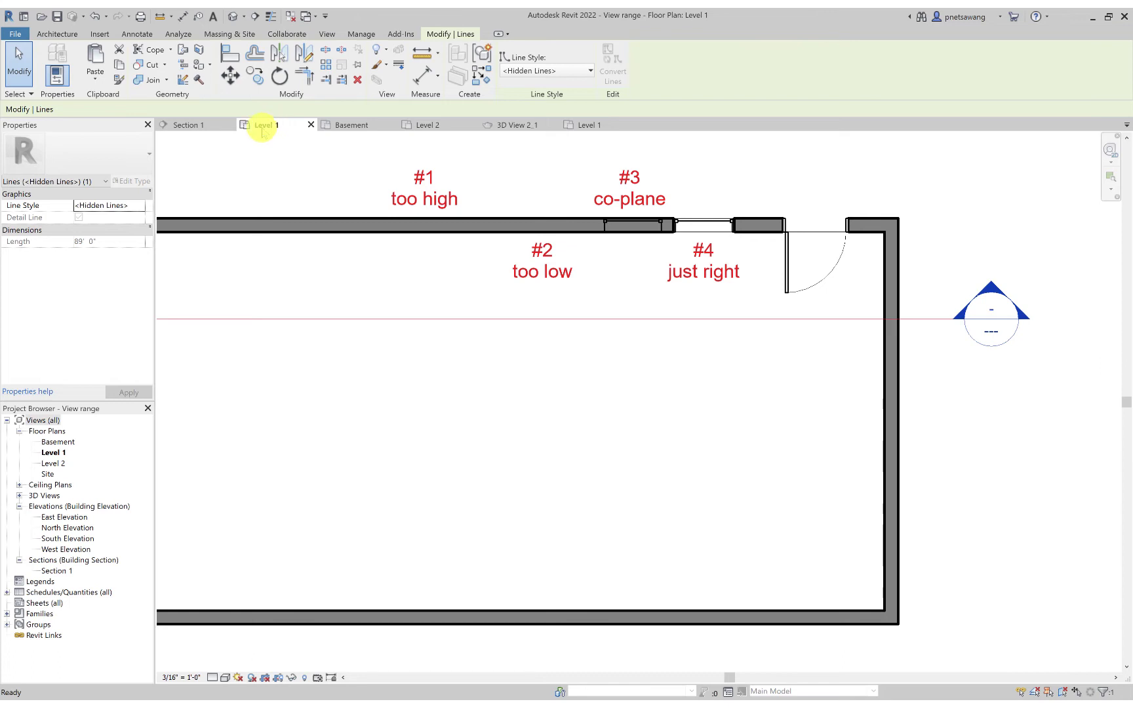
click(328, 36)
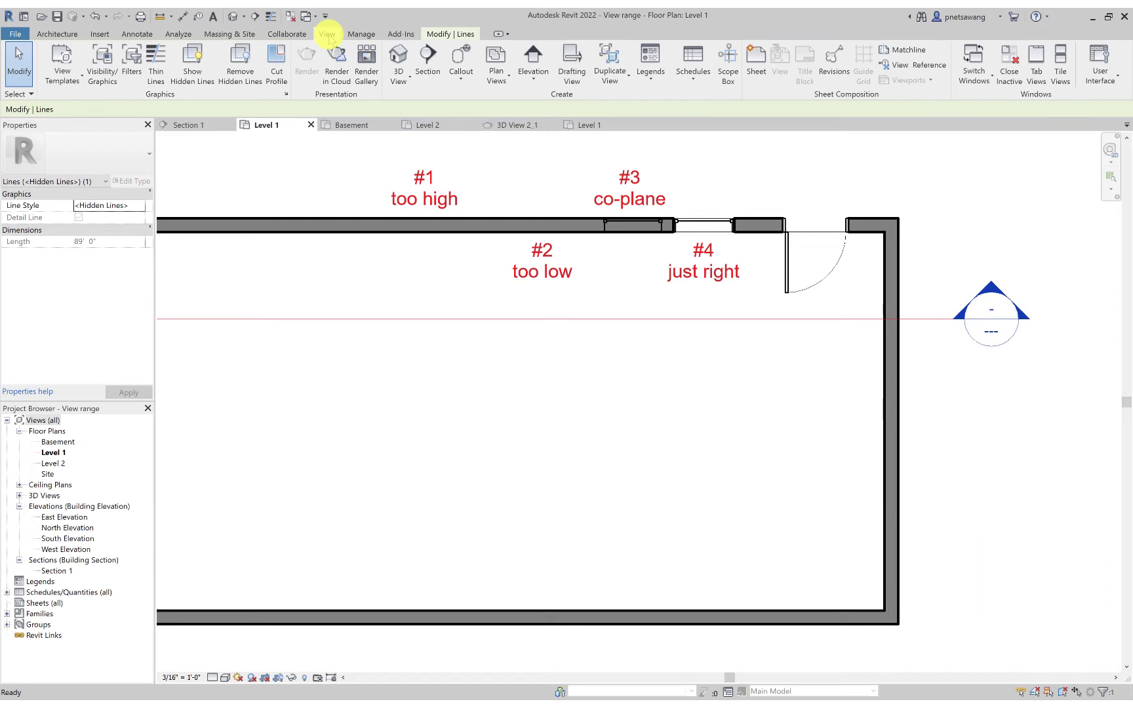
click(490, 73)
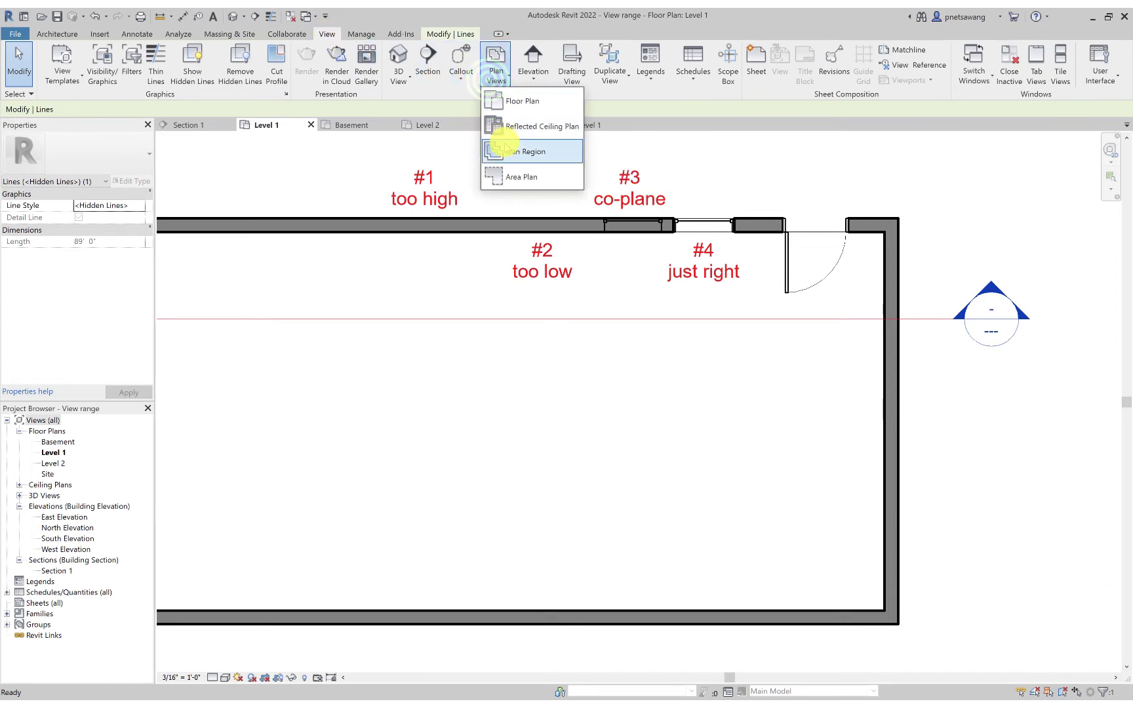
click(504, 148)
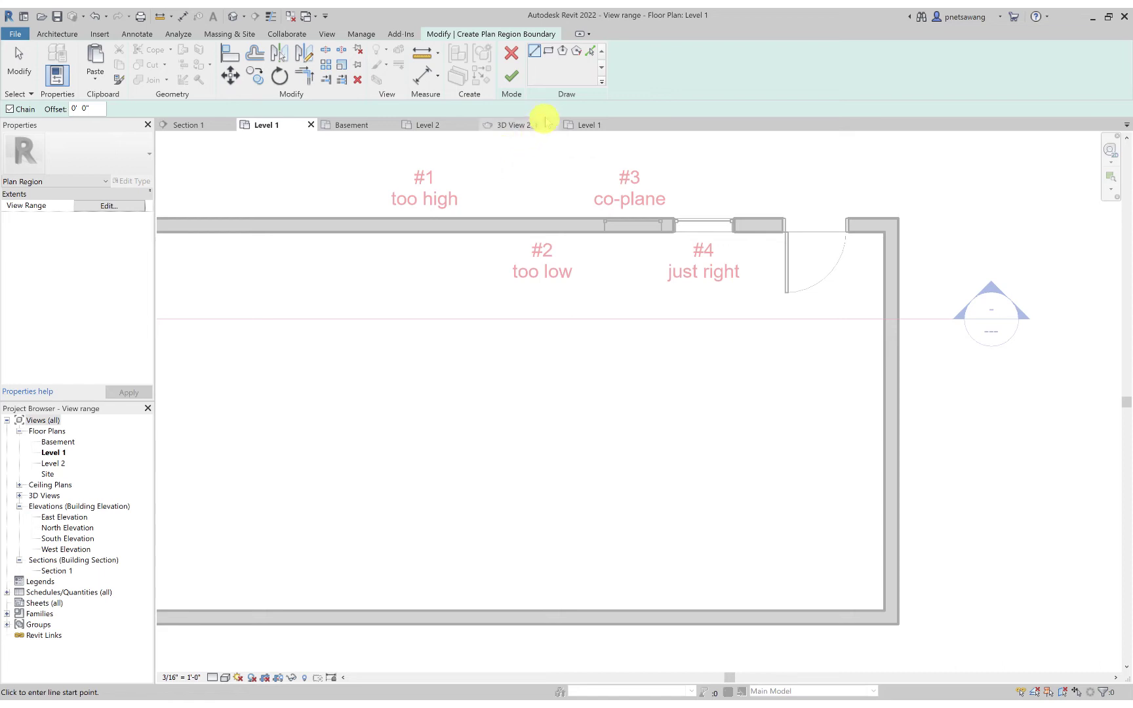
click(548, 50)
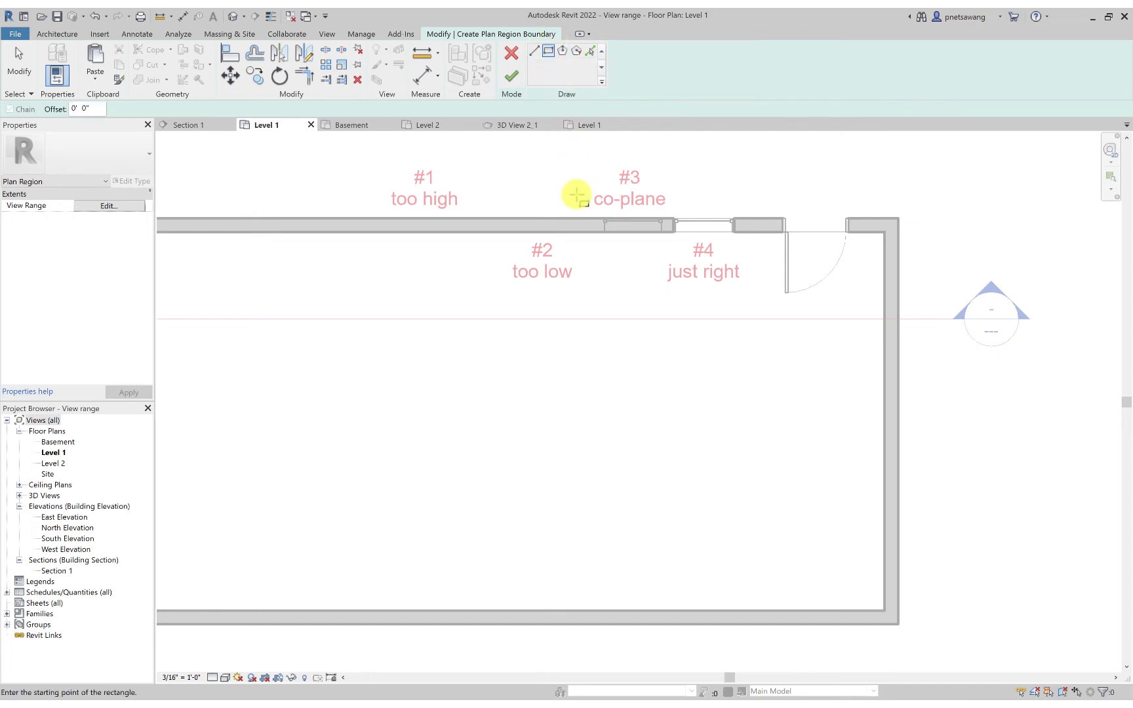
click(594, 206)
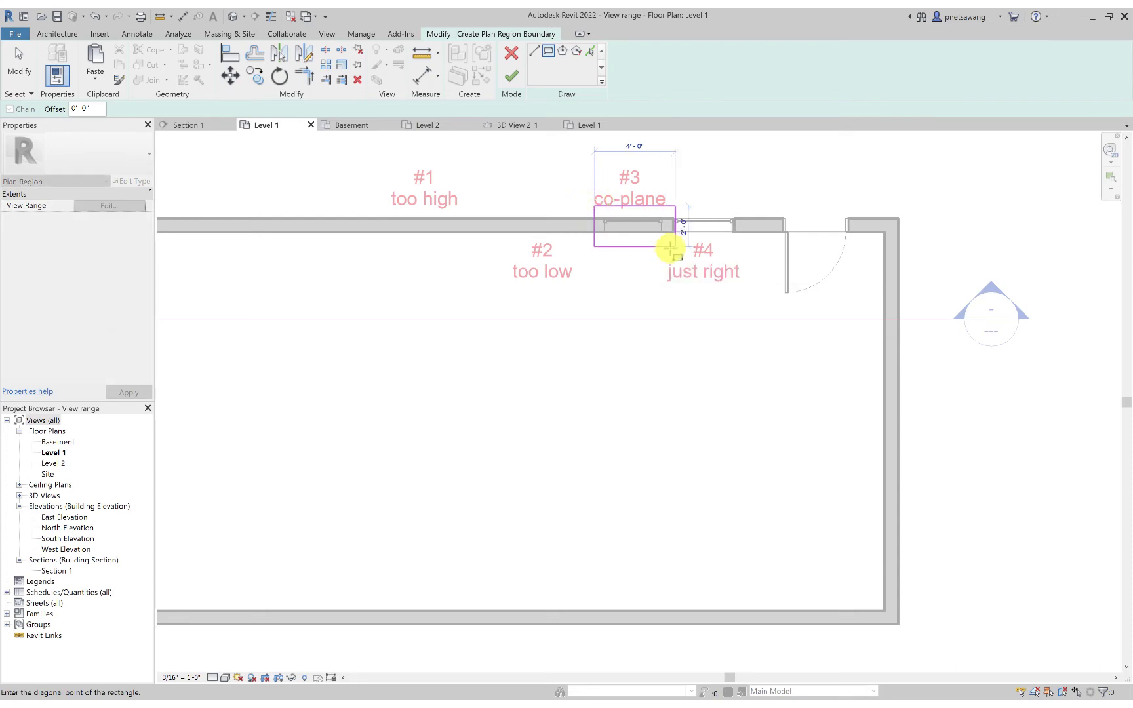
scroll(670, 250, down, 1)
scroll(670, 249, up, 2)
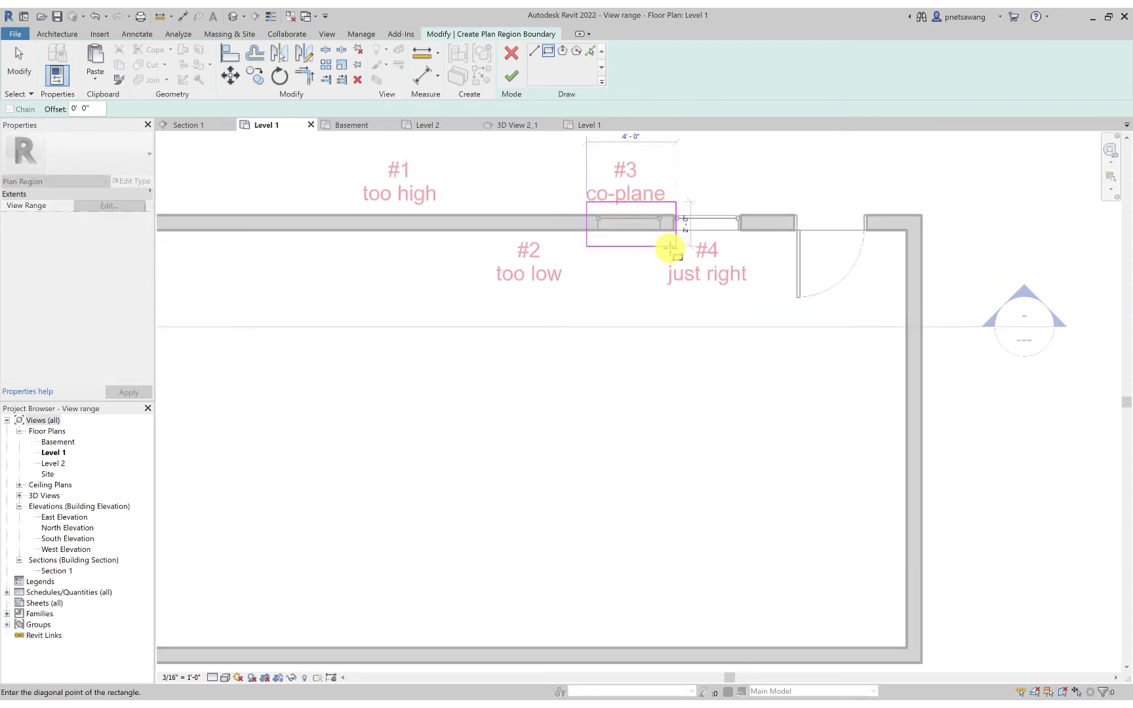
click(665, 246)
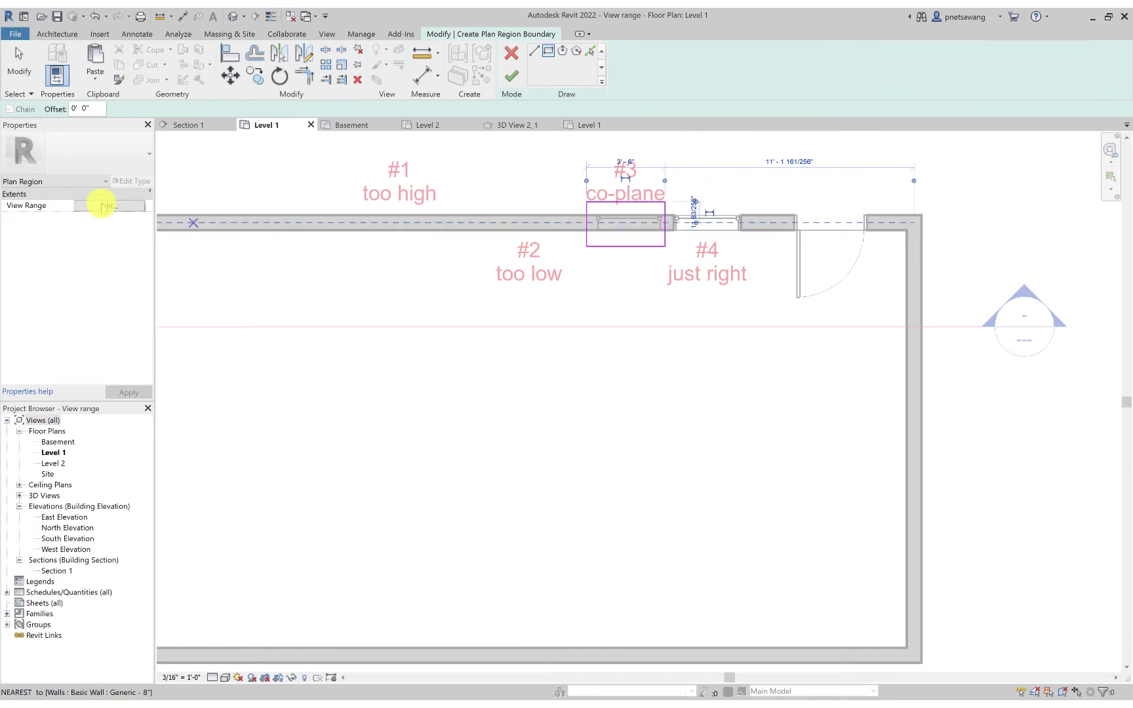
Step: Set the cut plane offset of window #3's plan region to 4' 6" and finish the boundary sketch
click(105, 206)
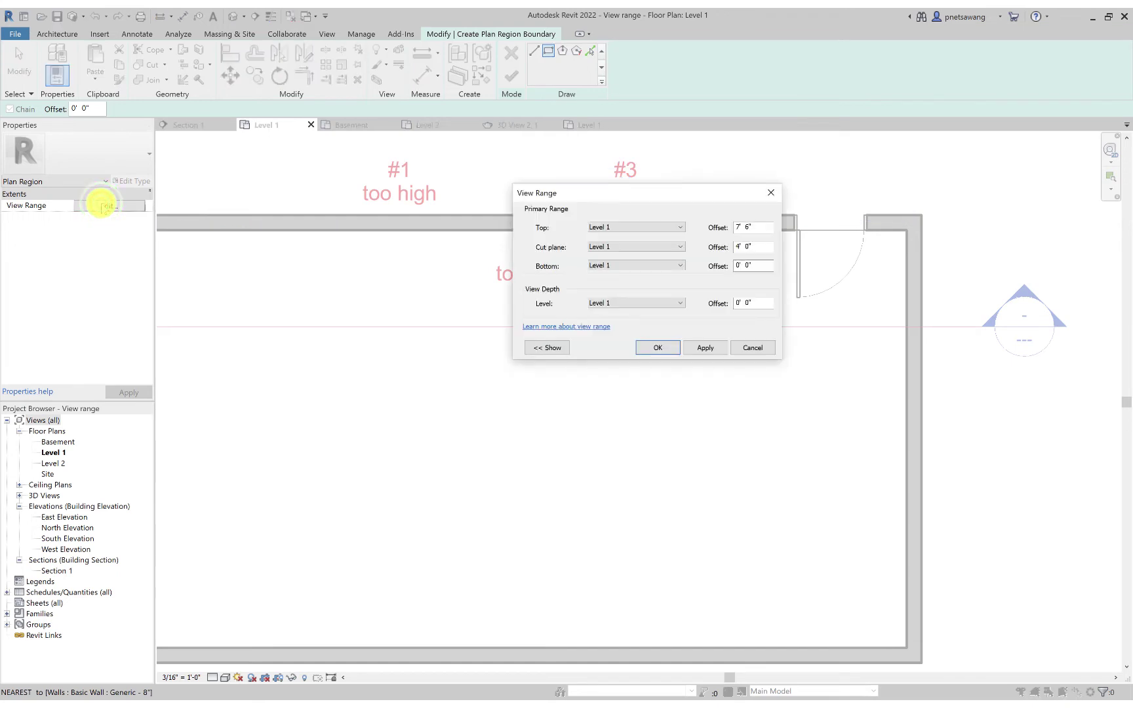
click(748, 247)
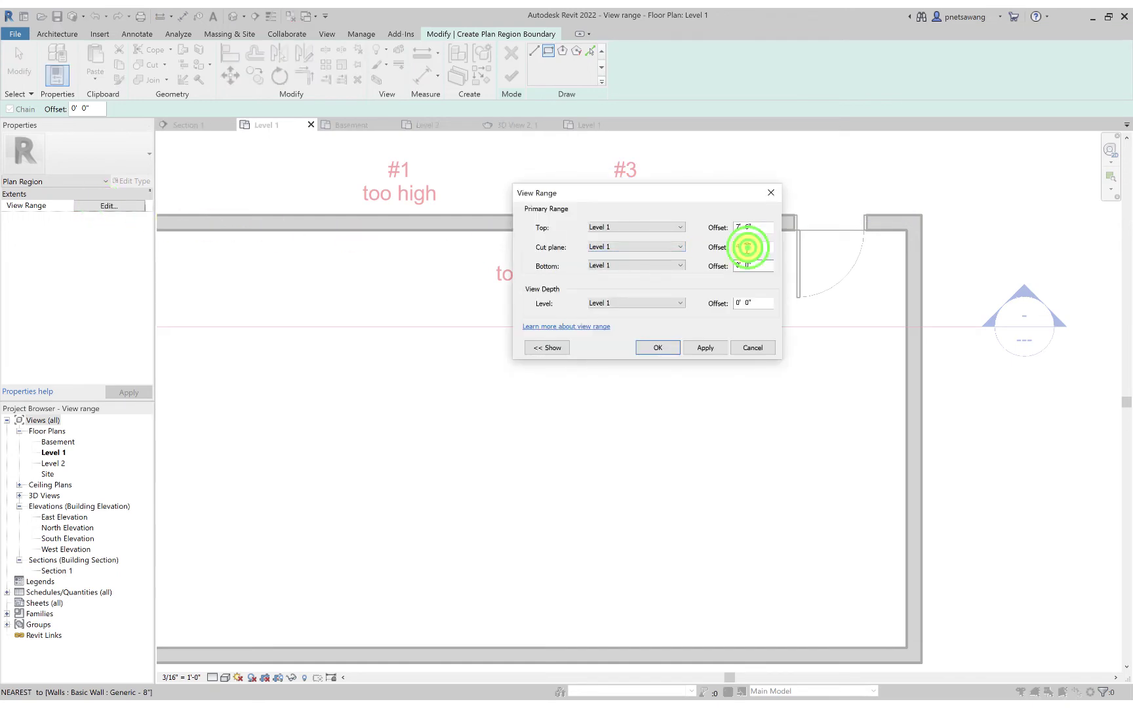
click(748, 266)
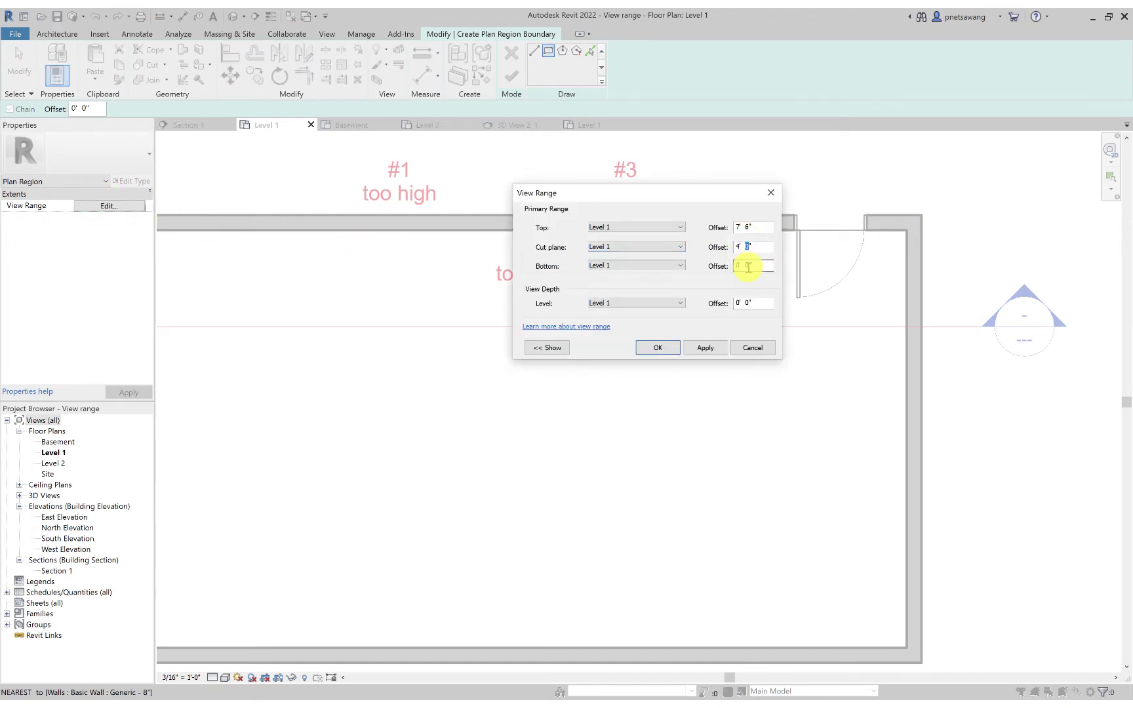
text(6)
click(657, 347)
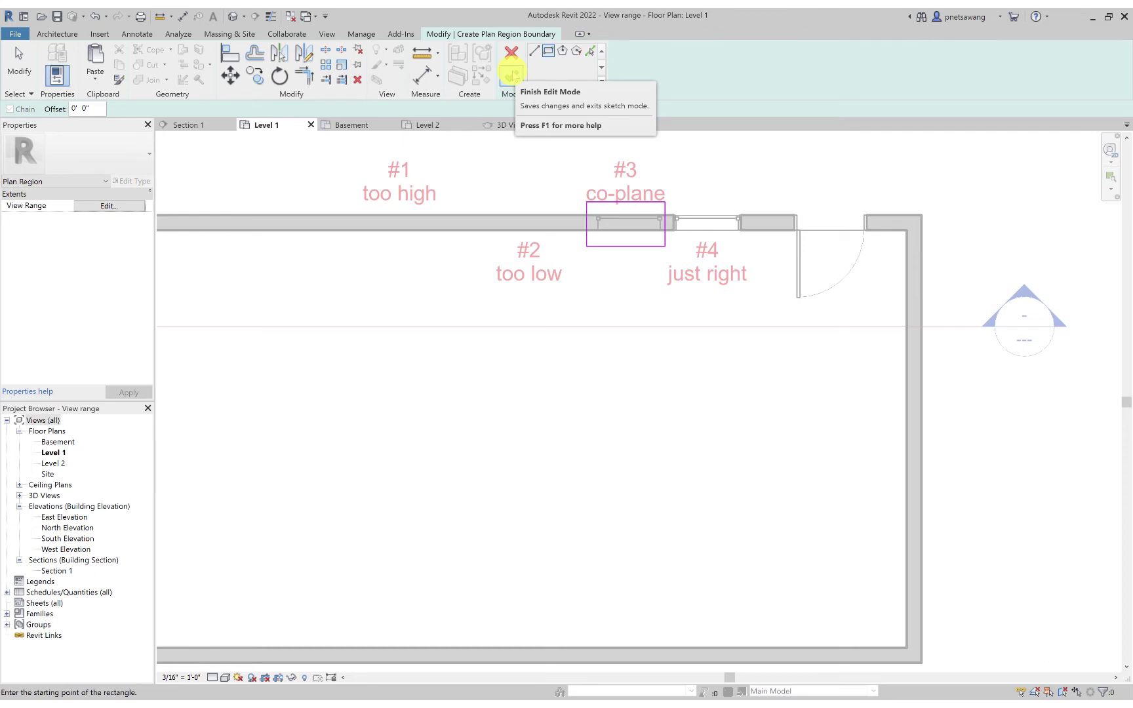
click(511, 73)
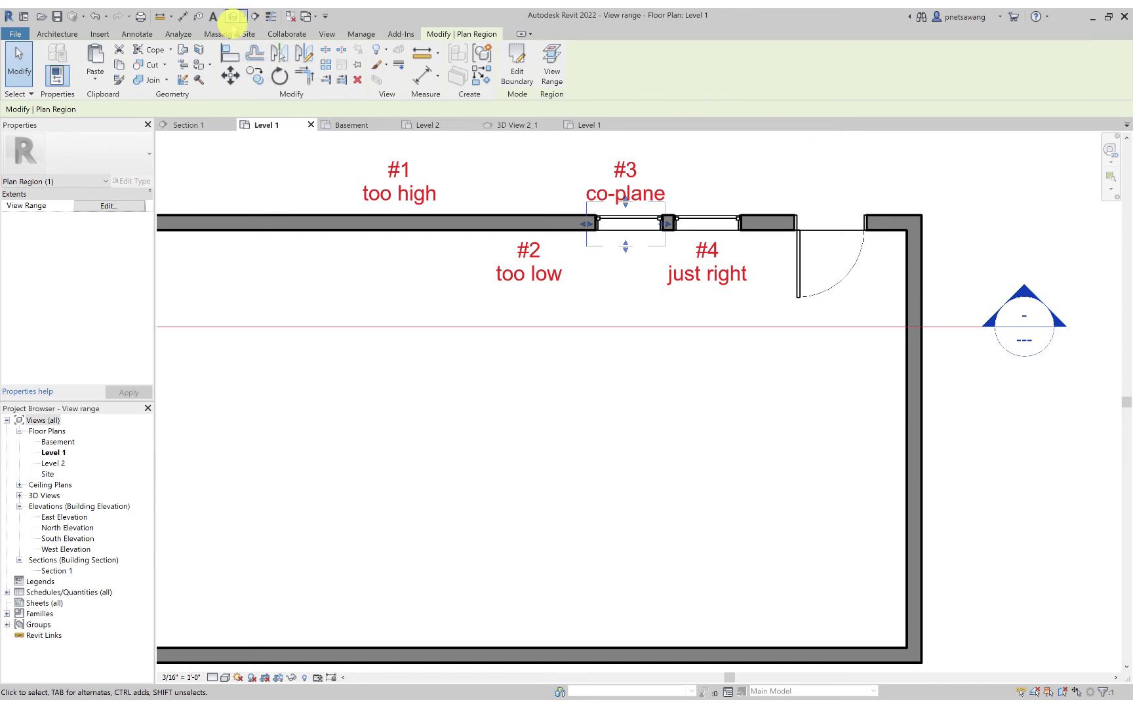
Step: Sketch a second rectangular plan region boundary around window #2, about 5'-0" wide and 3'-0" deep
click(328, 34)
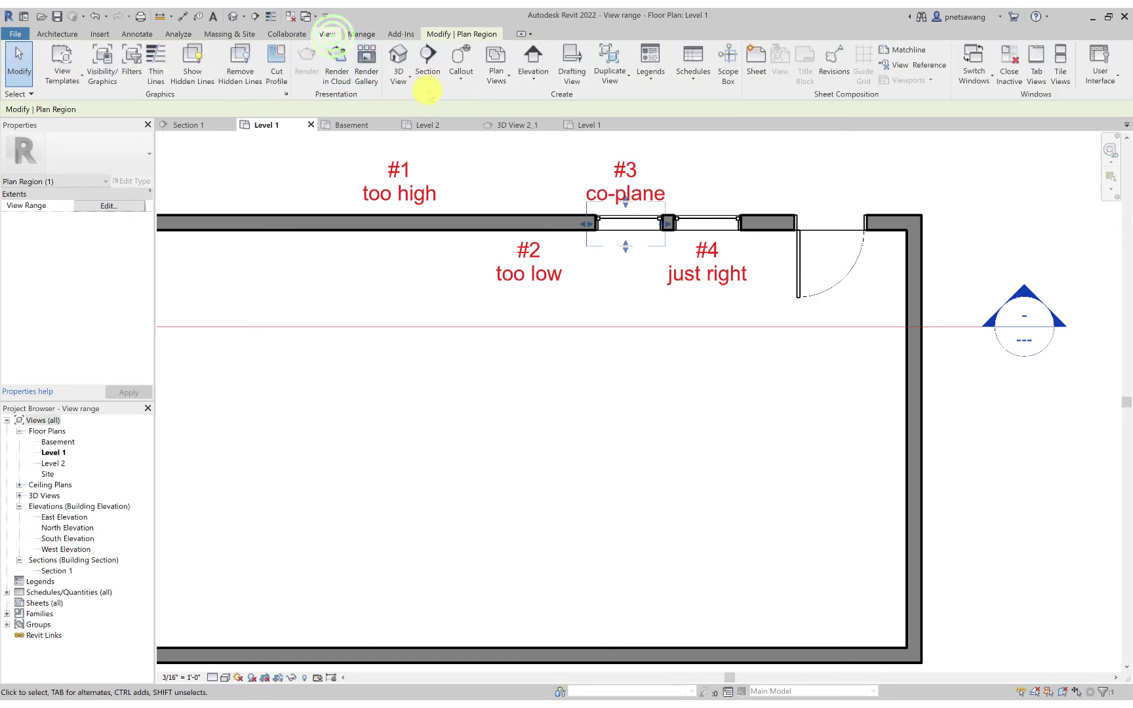
click(498, 84)
click(511, 148)
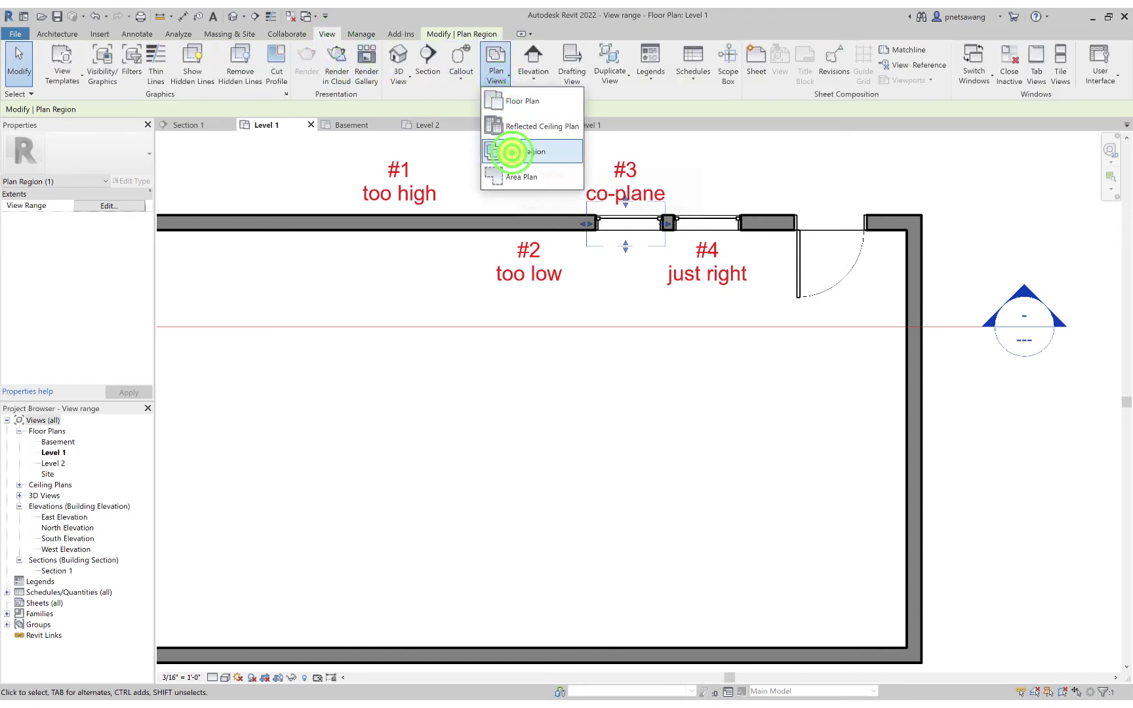
click(546, 52)
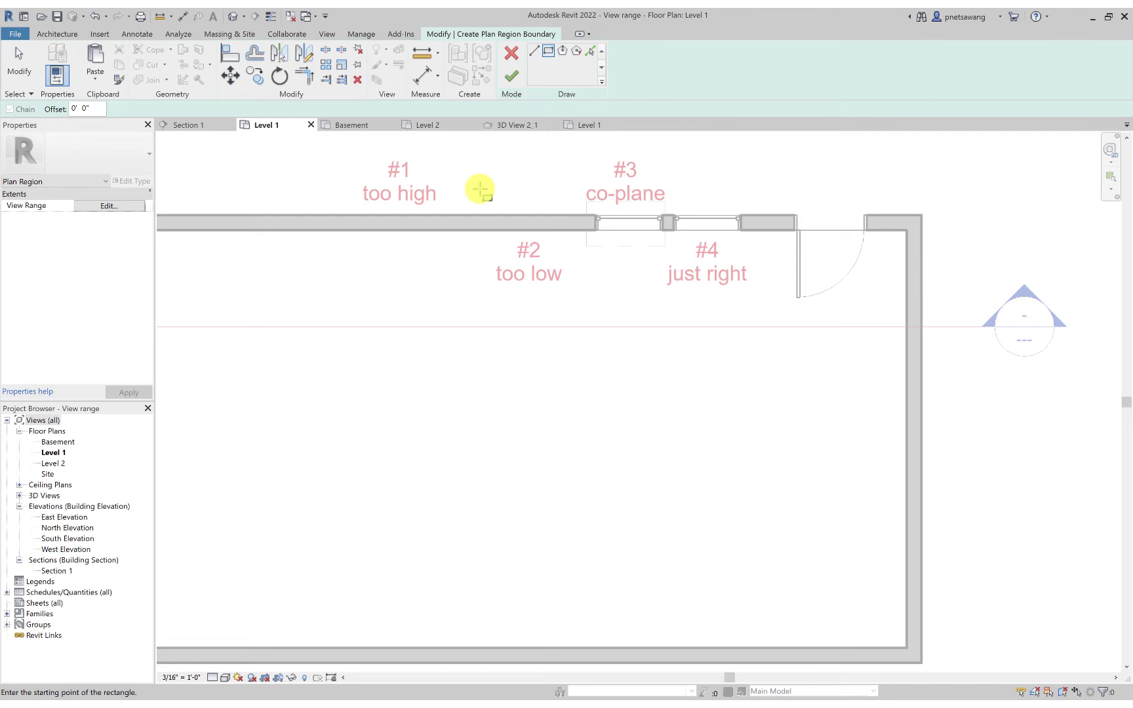
click(480, 190)
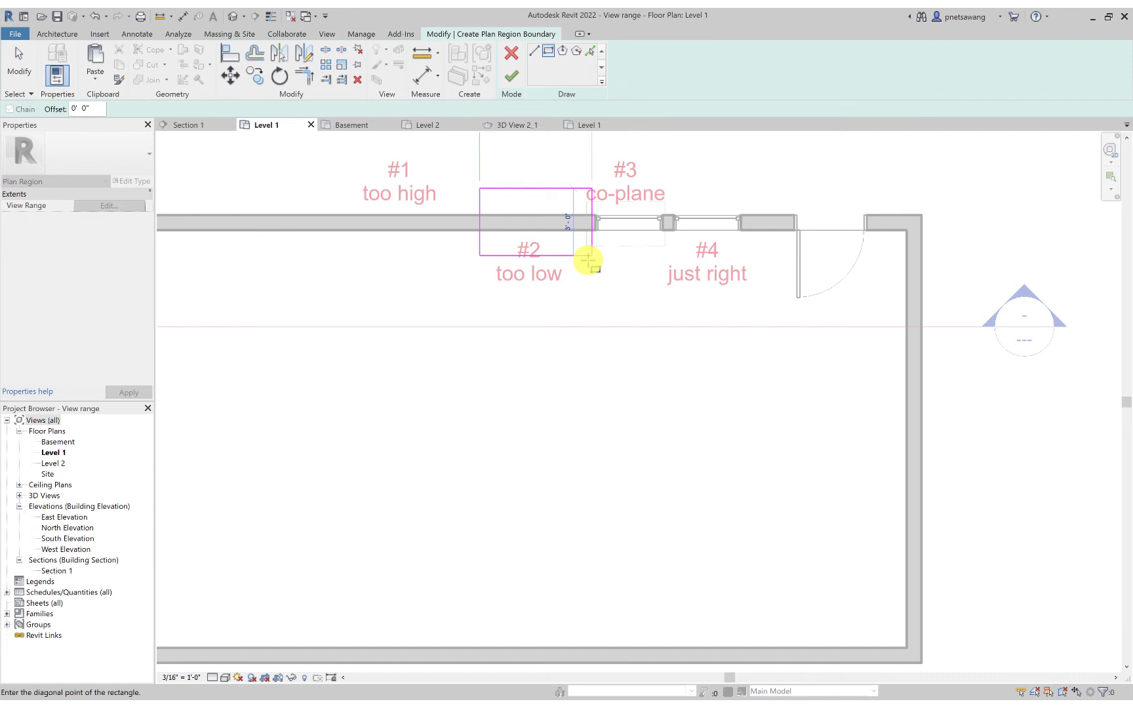
click(588, 260)
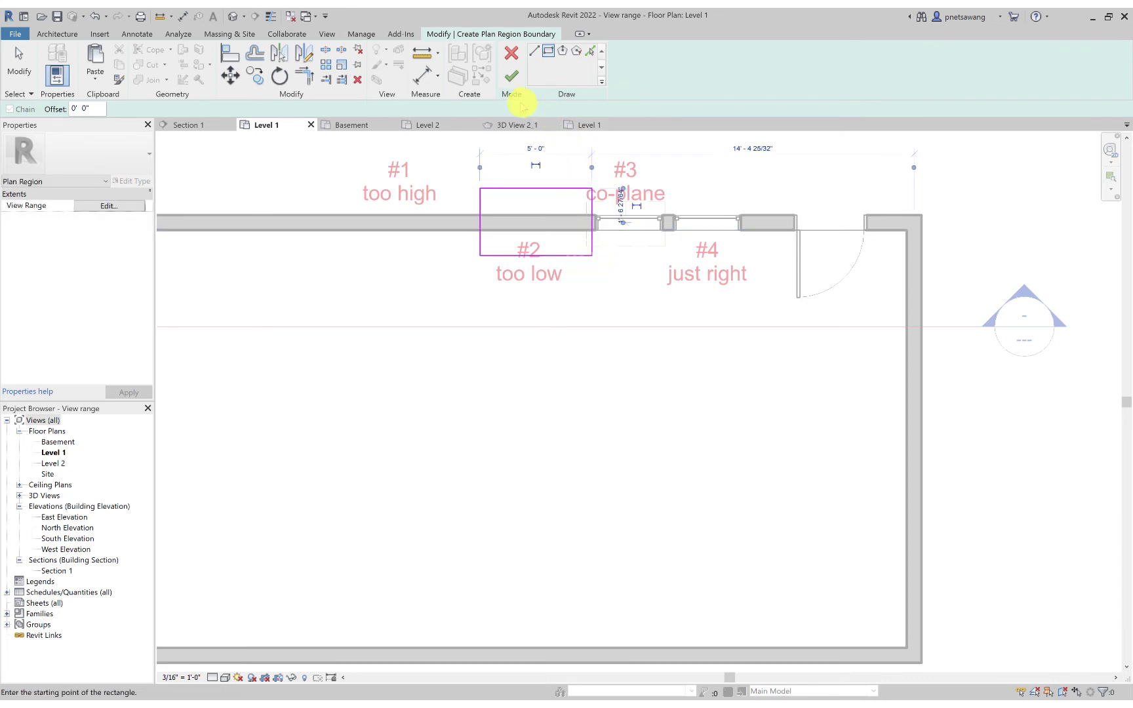
Step: Set the cut plane offset of window #2's plan region to 2' and try to finish the boundary sketch
click(121, 205)
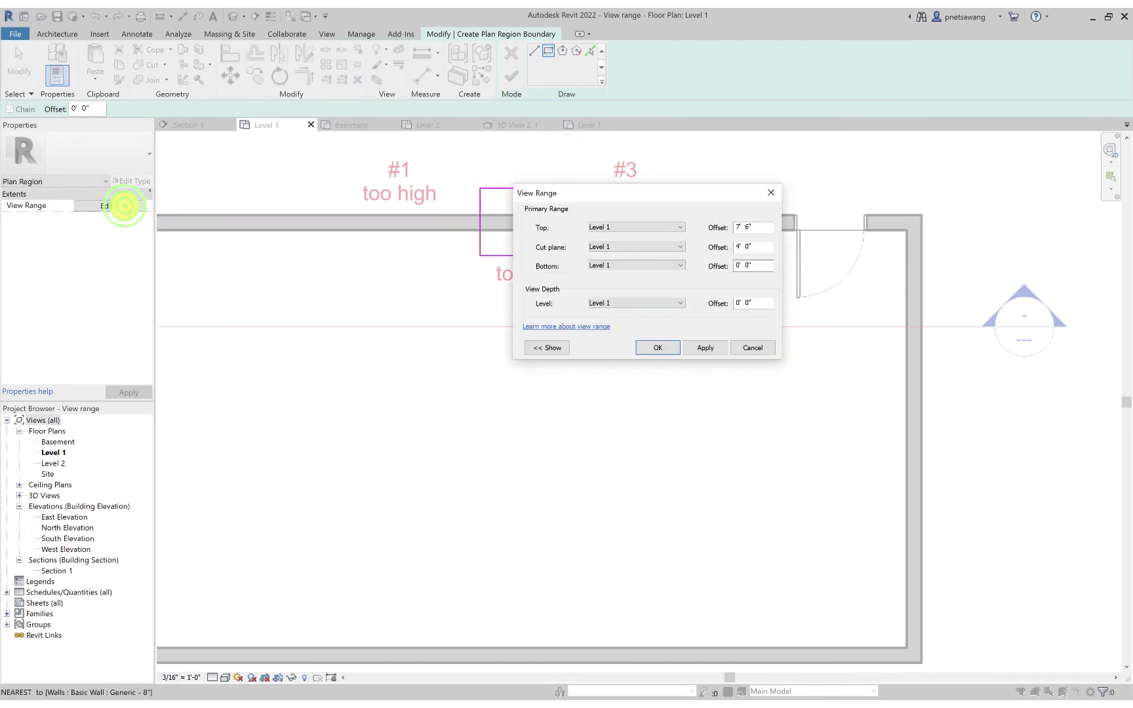
click(756, 247)
drag(756, 247, 708, 250)
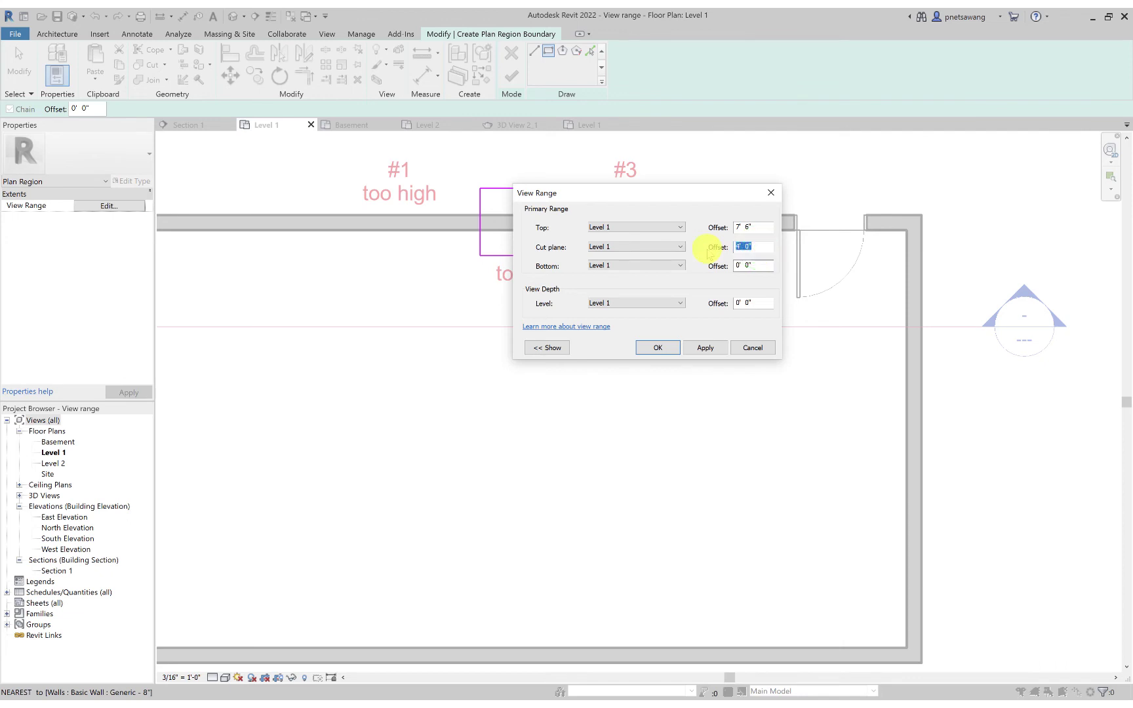
text(2)
click(654, 350)
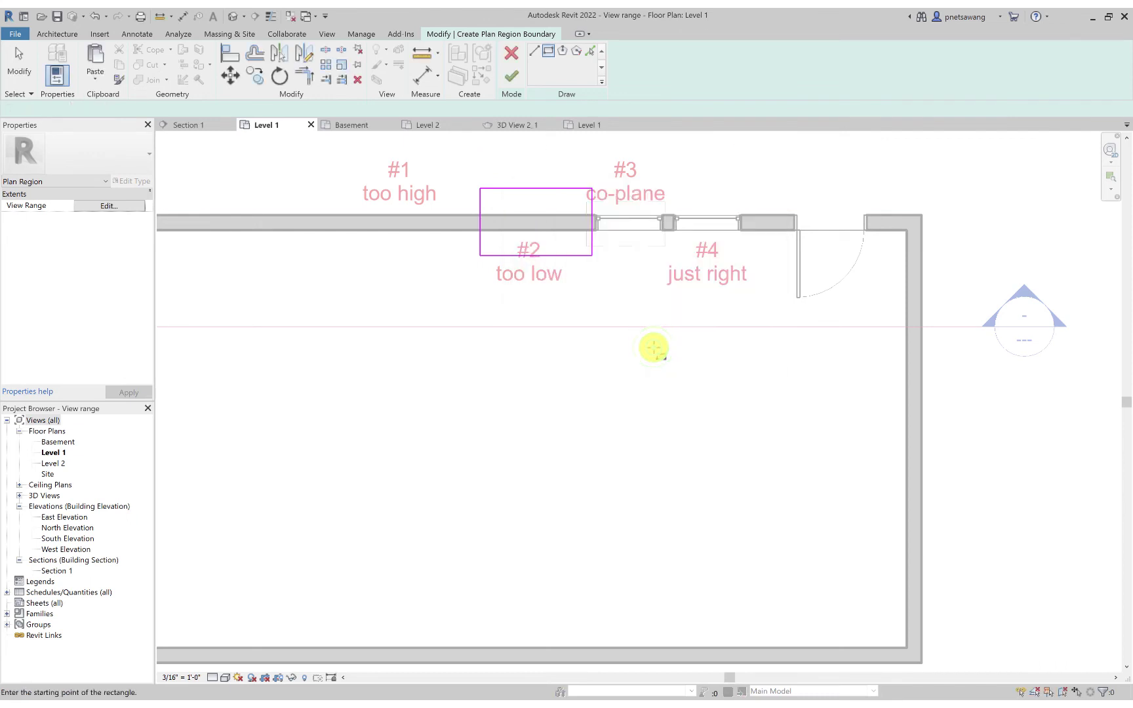
click(509, 78)
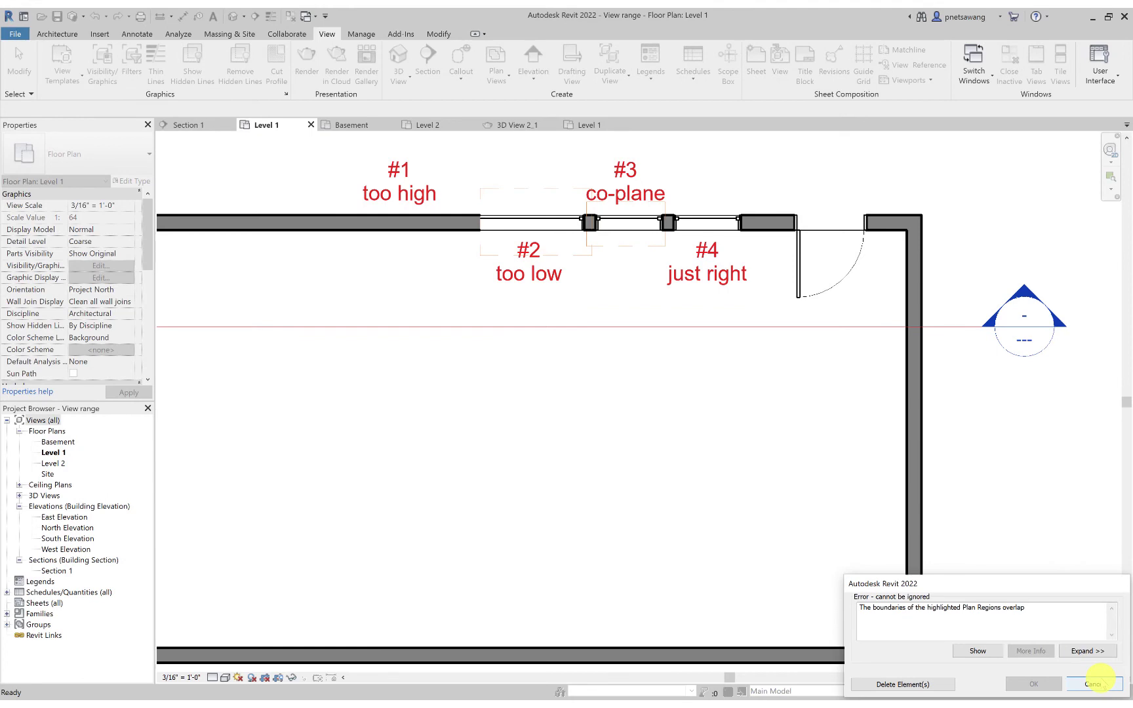
click(1093, 684)
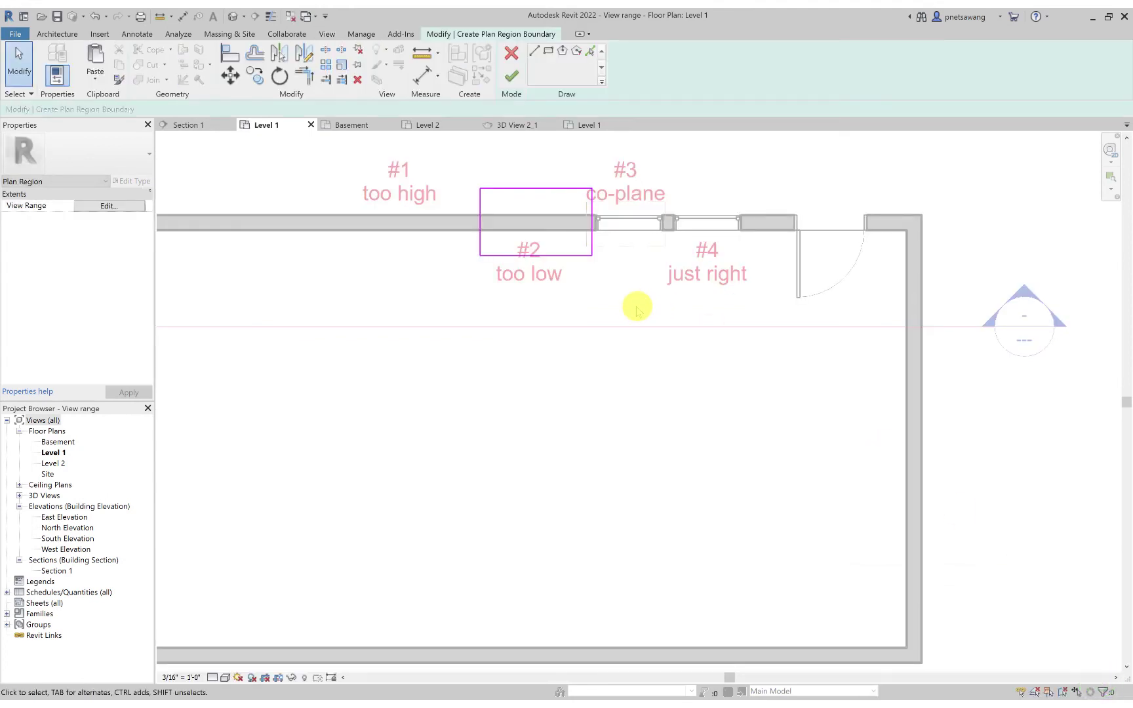
Step: Move the boundary edge beside window #3 inward to make window #2's plan region 4'-8" wide, and finish the sketch
click(592, 238)
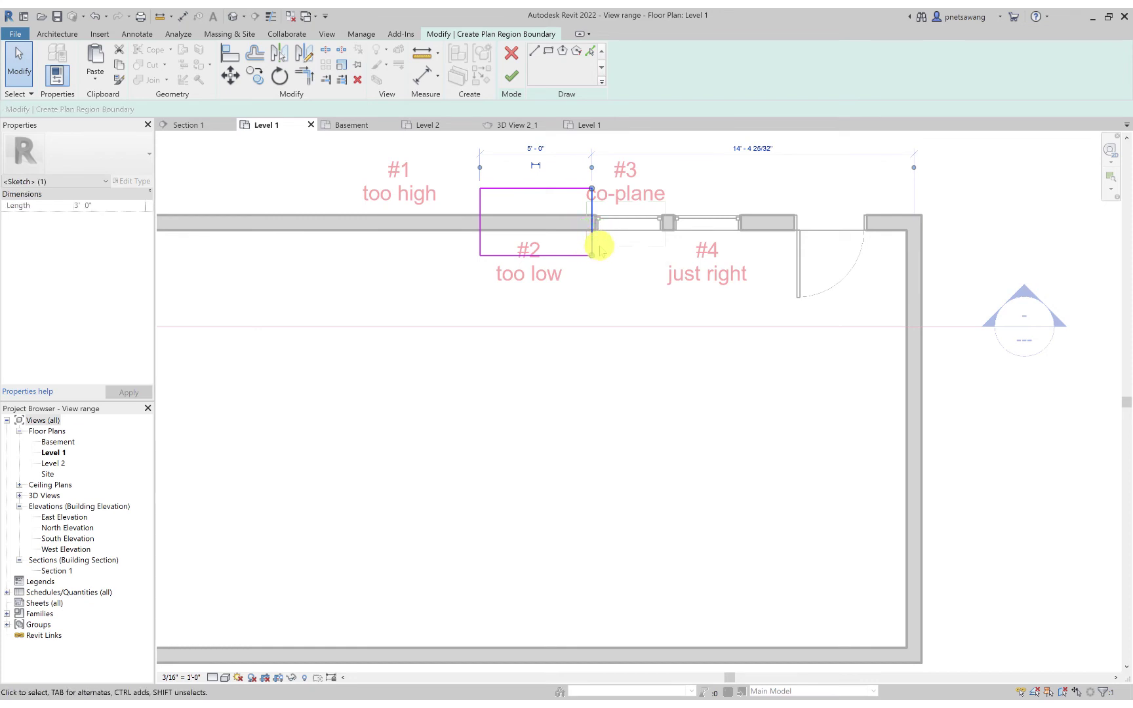
key(Left)
key(Left)
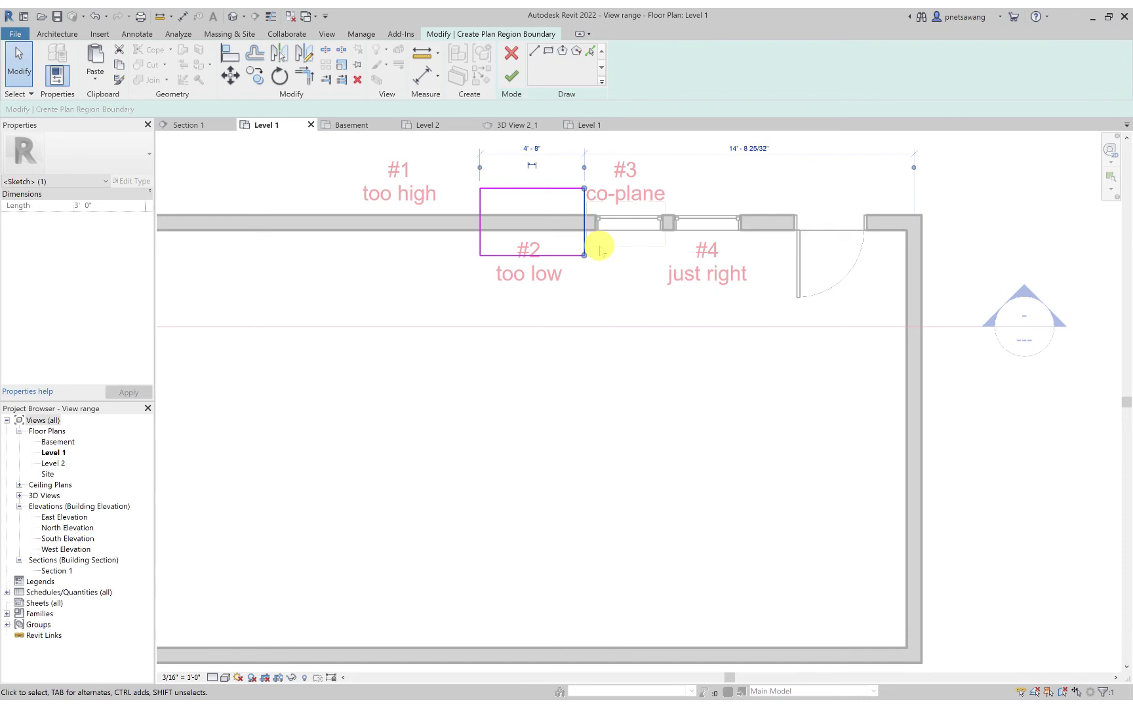
click(510, 76)
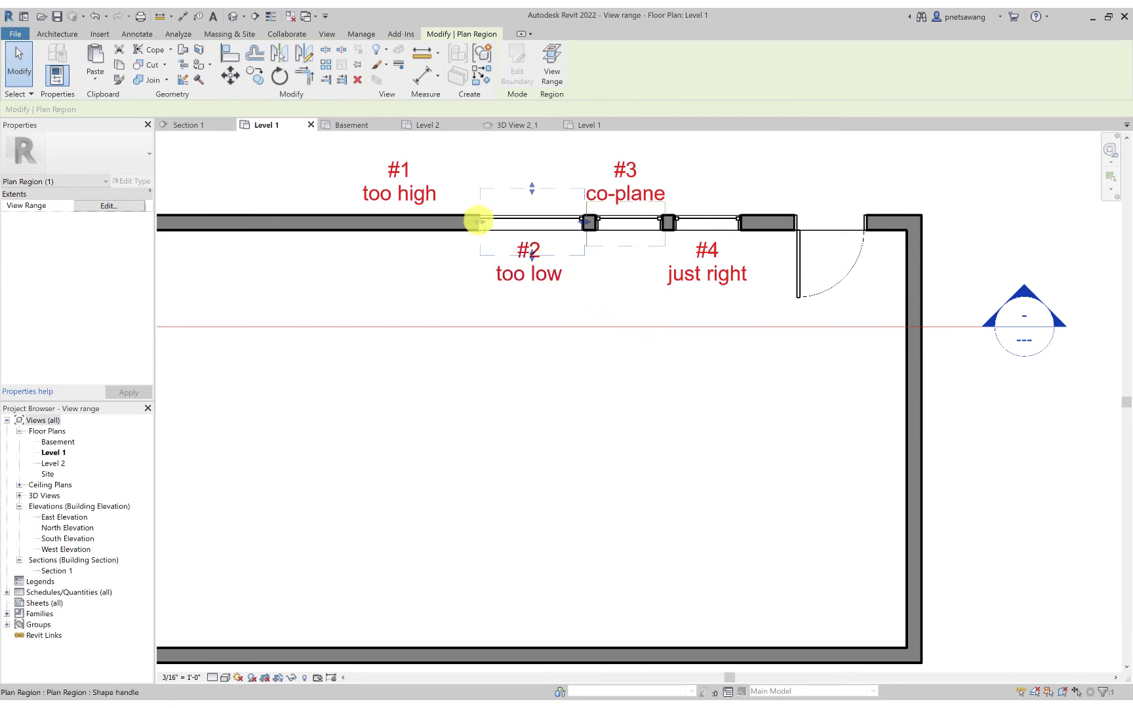
Step: Extend window #2's plan region boundary slightly past the window's jamb into the wall on the window #1 side
drag(479, 222, 457, 223)
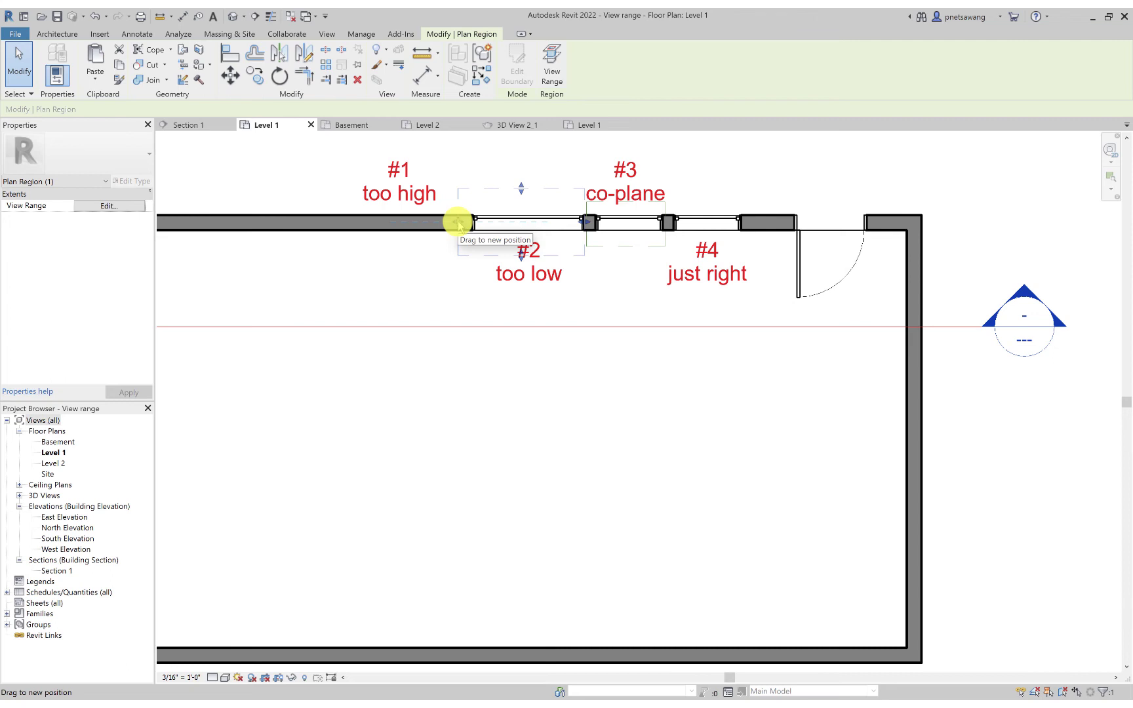
drag(459, 224, 466, 225)
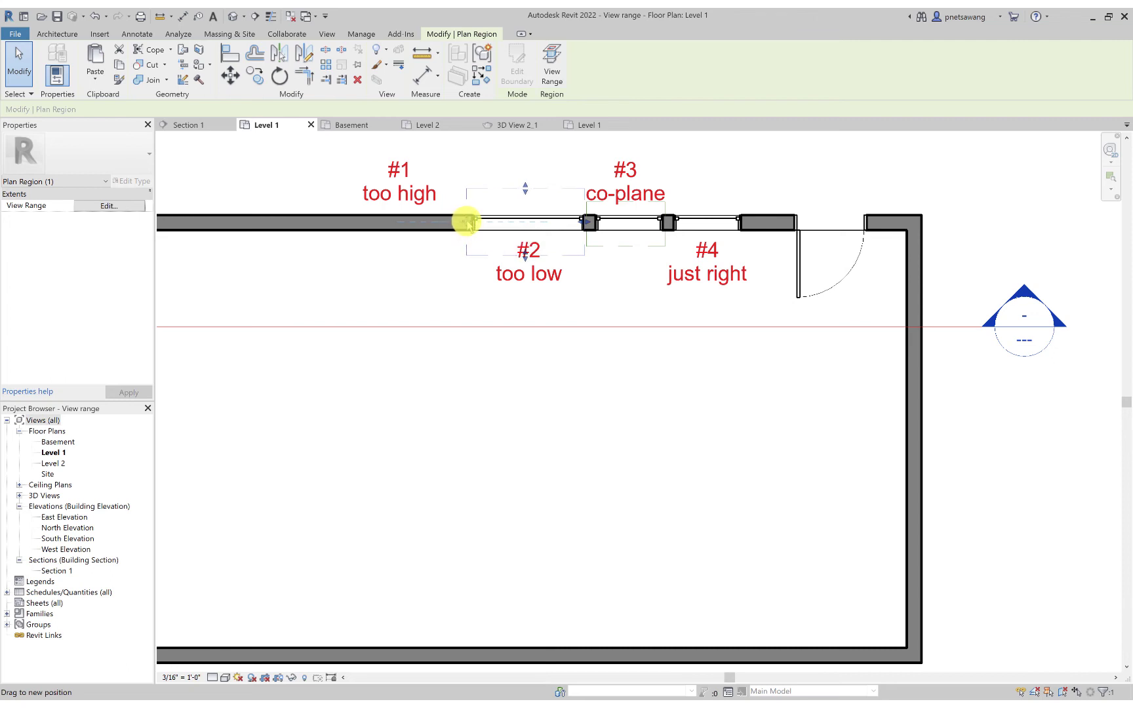
click(465, 342)
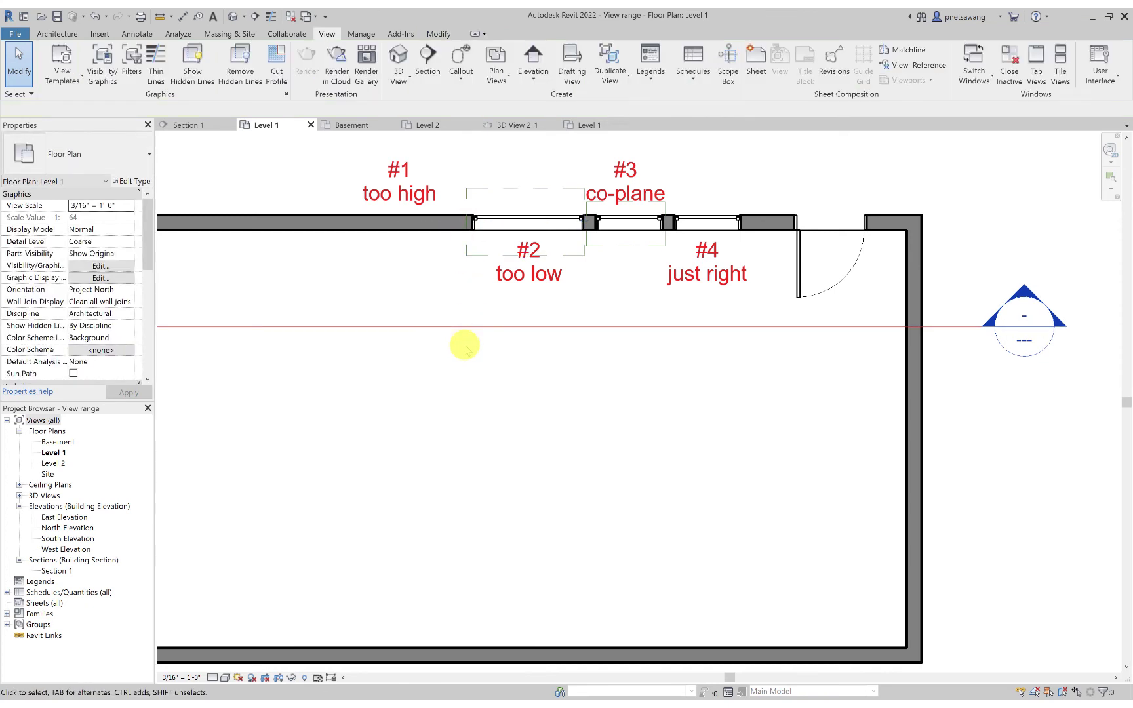
Step: Pull window #3's plan region edge slightly away from window #2, and extend window #2's region edge to meet it
click(607, 245)
drag(589, 225, 592, 223)
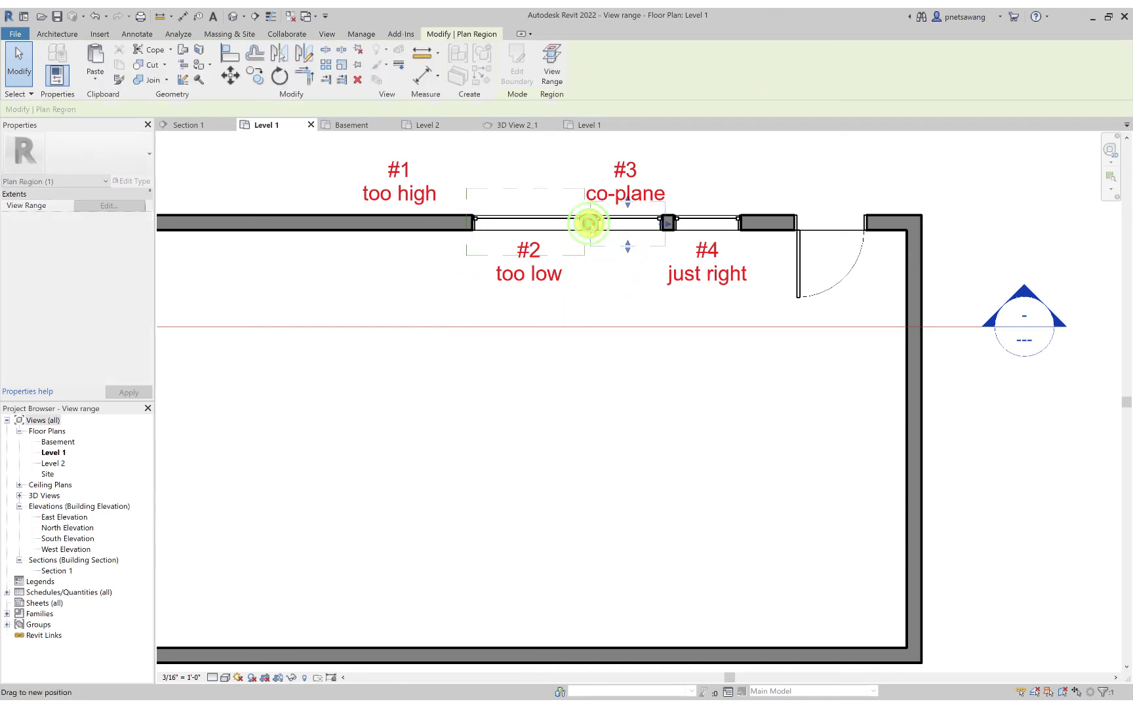
click(586, 254)
click(587, 223)
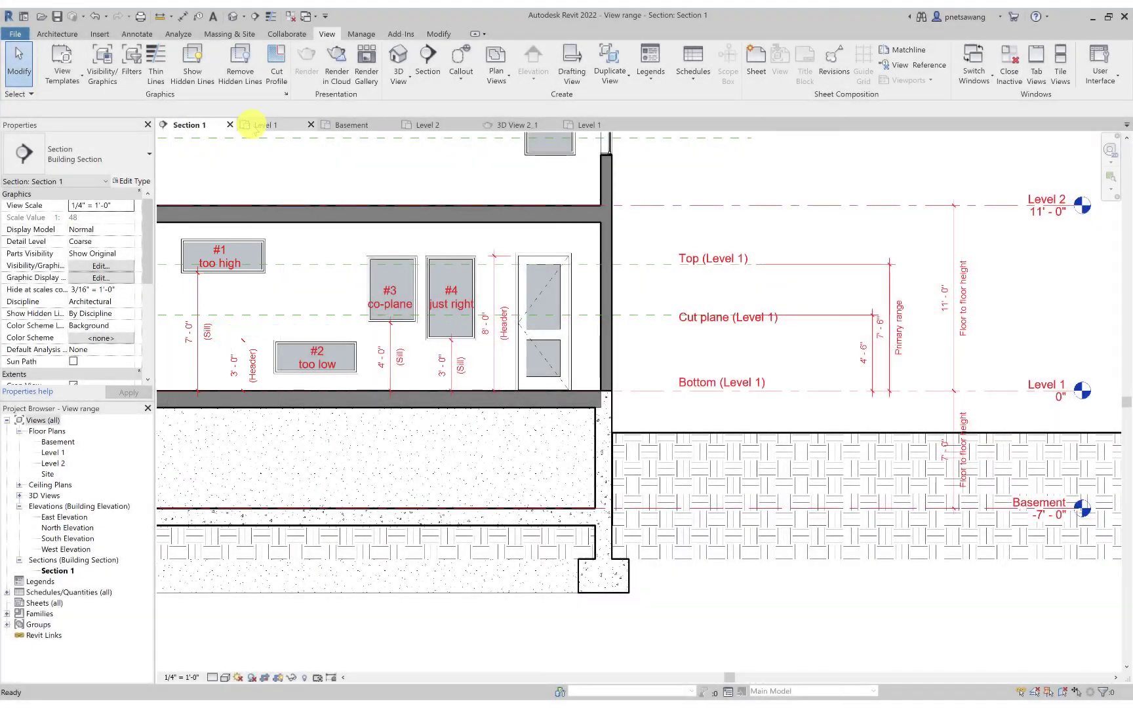
Step: In the Level 1 plan, sketch a rectangular plan region boundary at window #1, about 6'-6" wide and 2'-6" deep
click(254, 125)
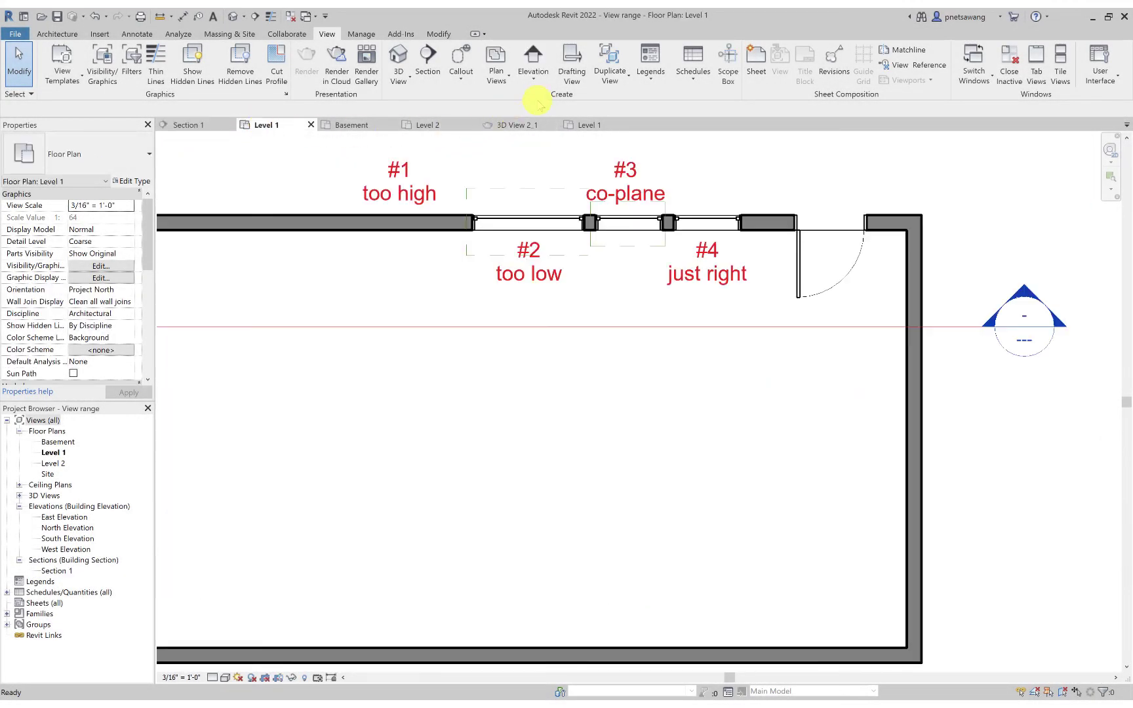
click(491, 72)
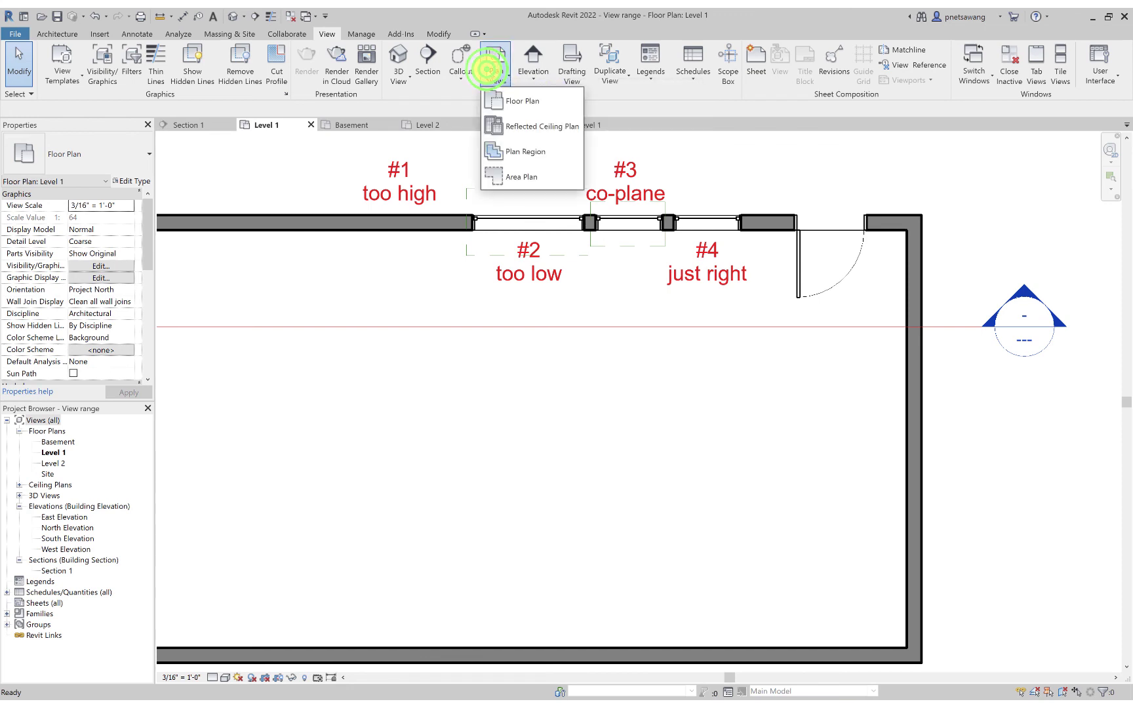
click(510, 151)
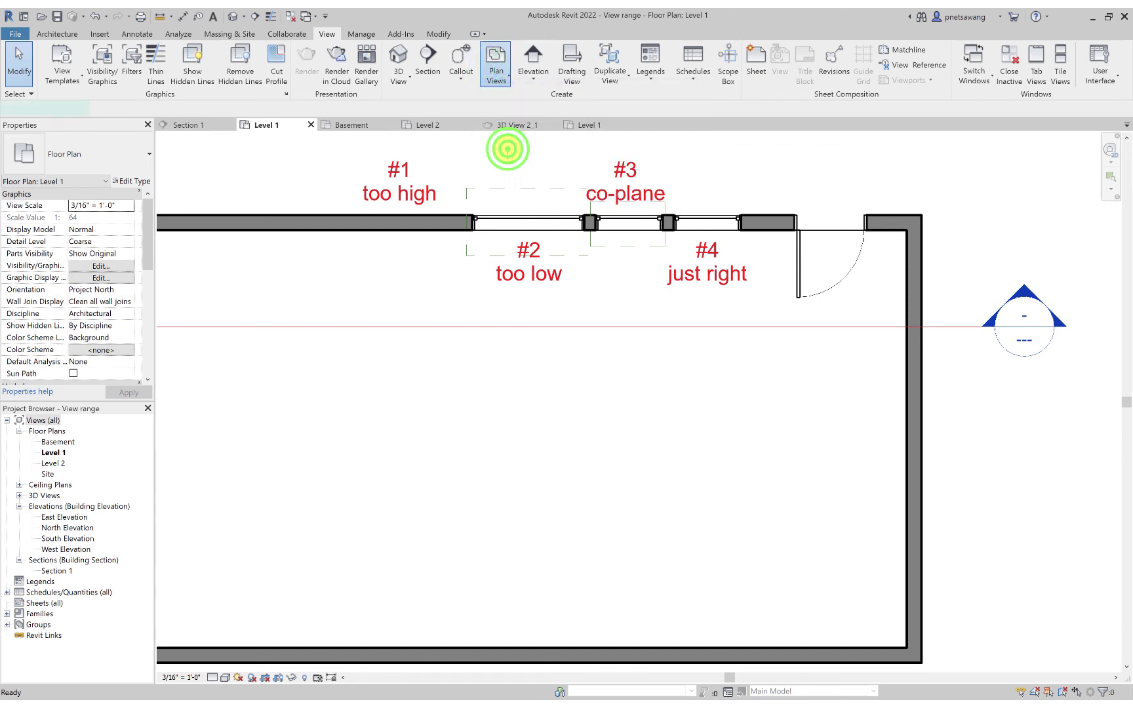
click(549, 51)
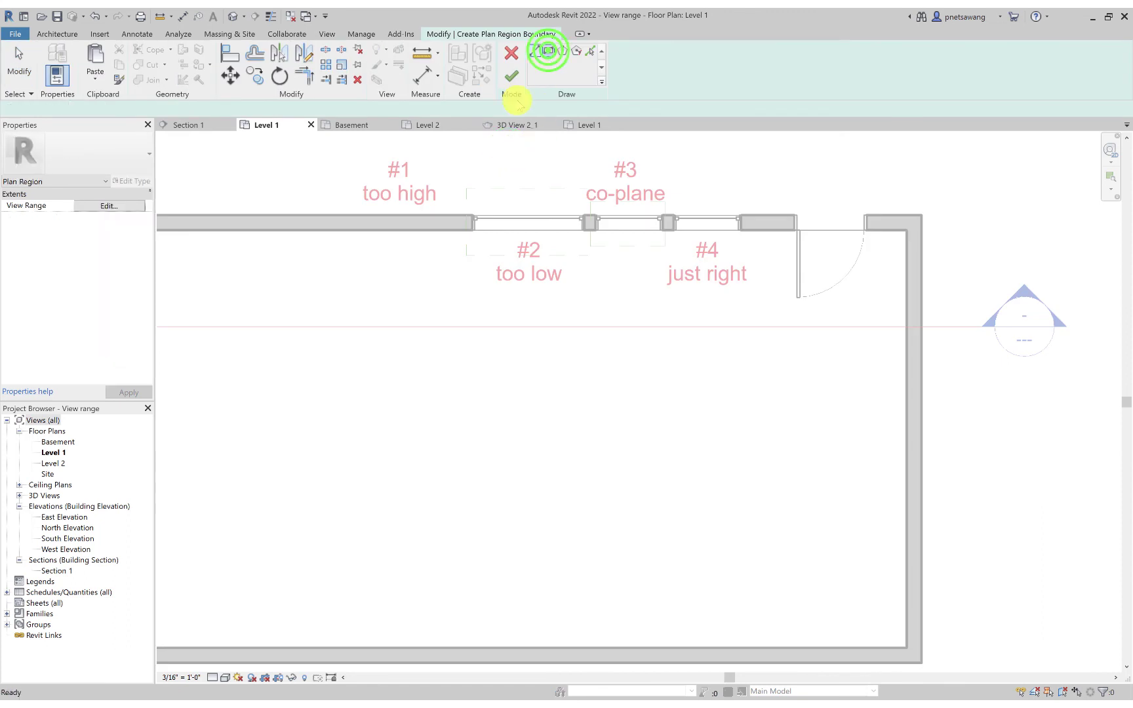
click(315, 192)
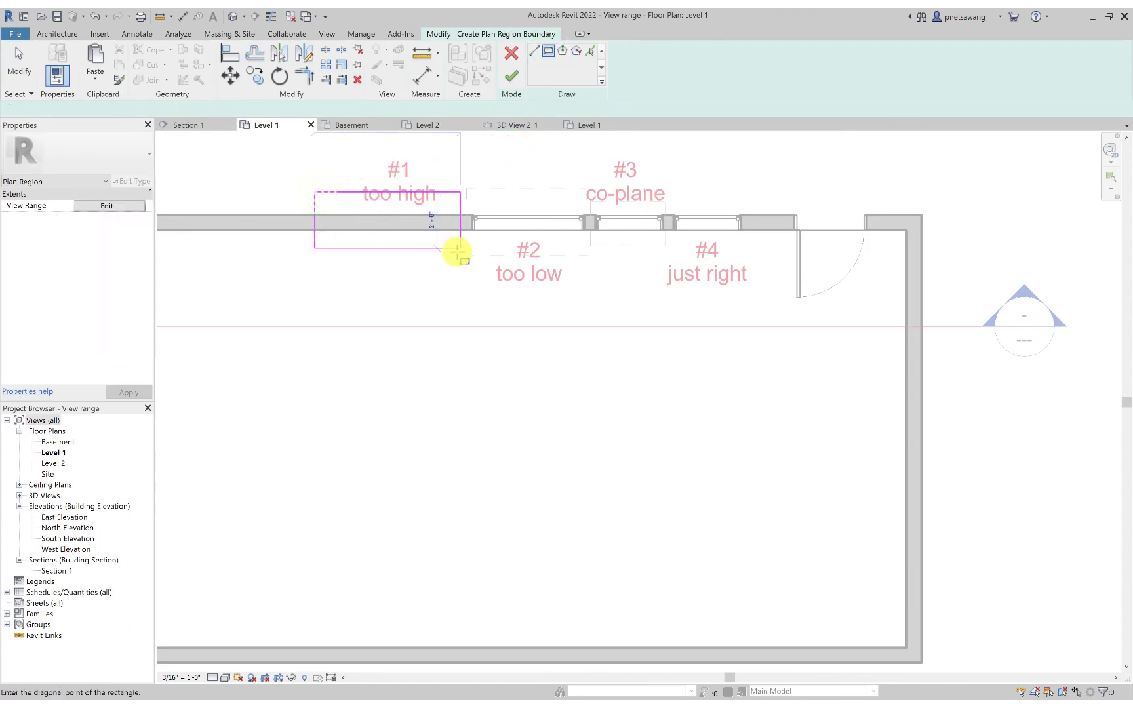
click(461, 248)
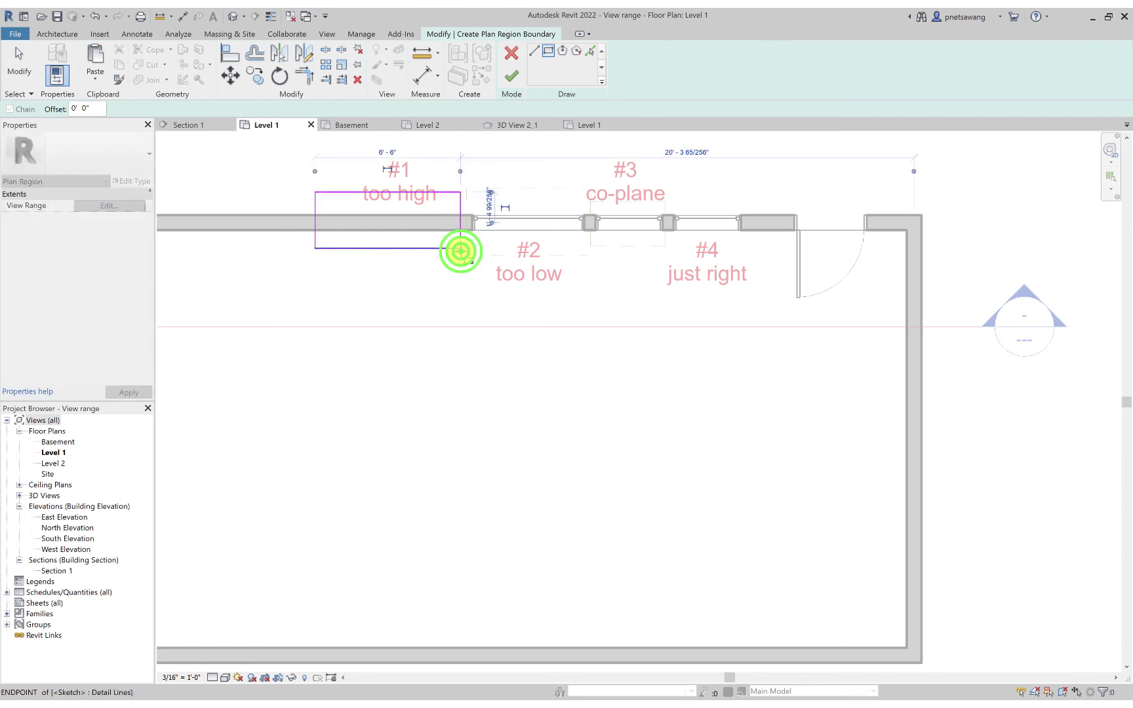
Step: Set window #1's plan region view range to a top offset of 8' and cut plane offset of 7' 6", and finish the sketch
click(110, 205)
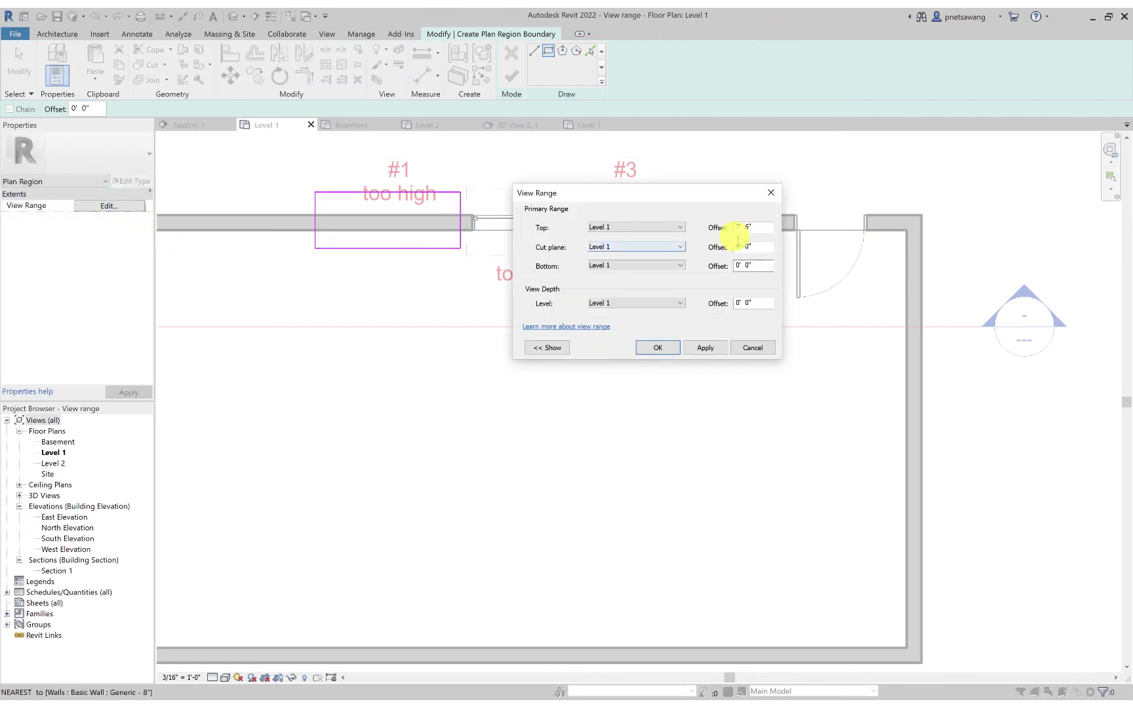
double_click(757, 227)
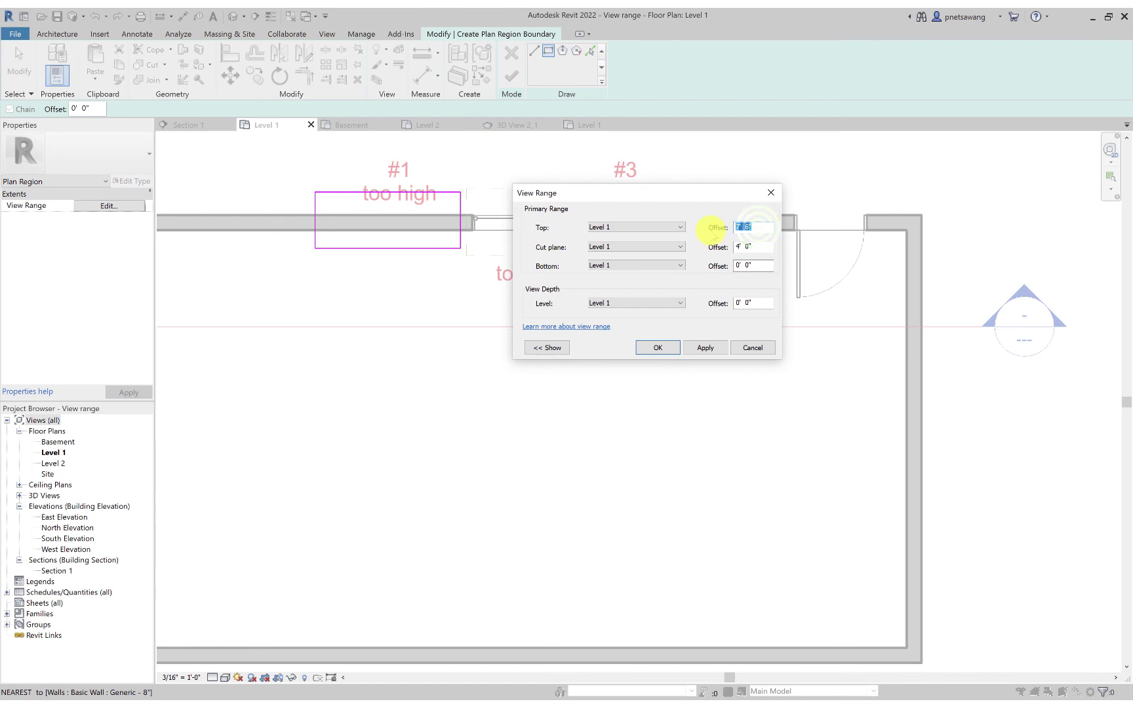
text(8)
double_click(747, 247)
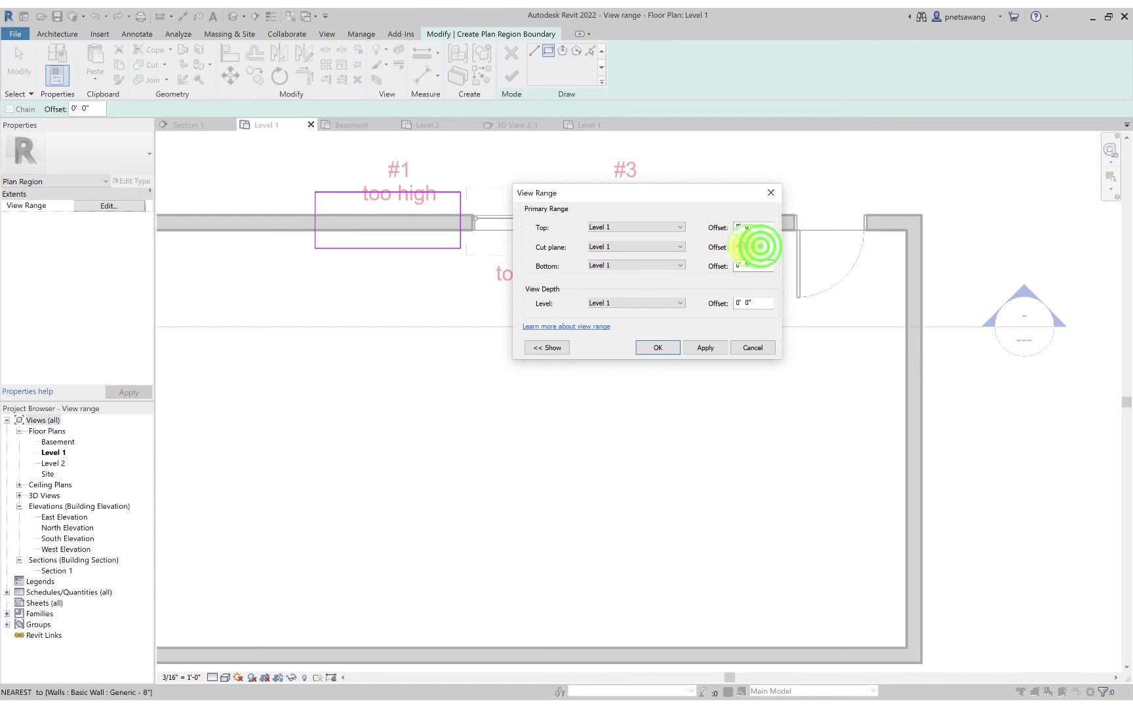
text(7 6)
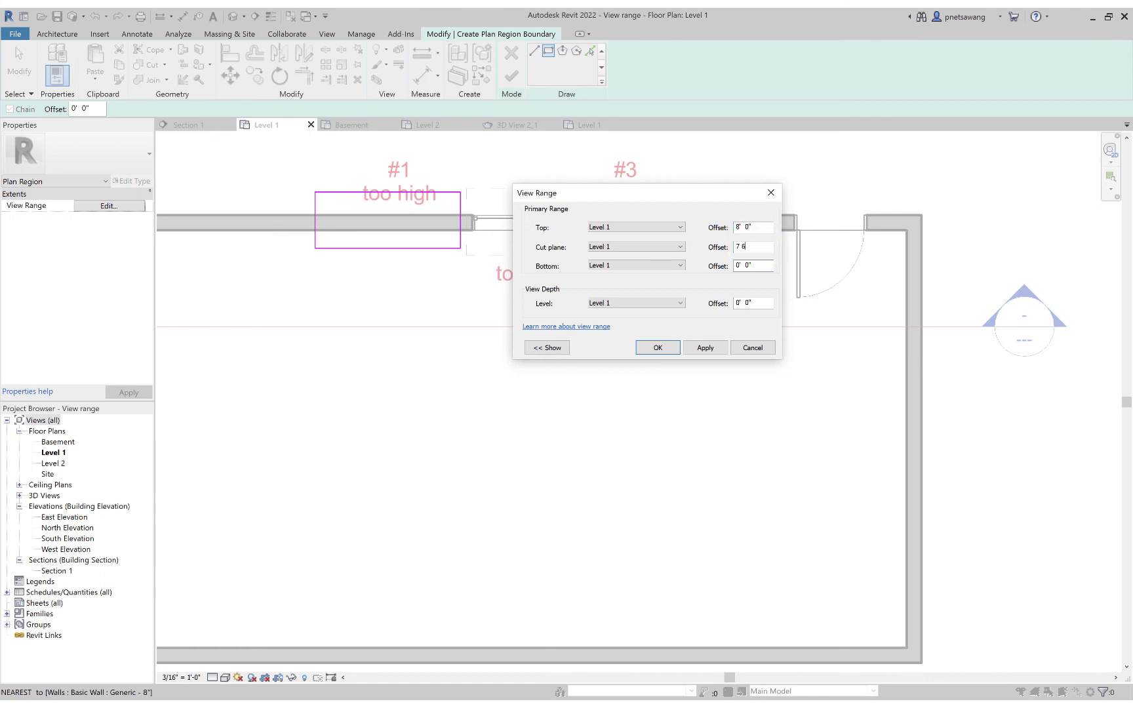
click(756, 264)
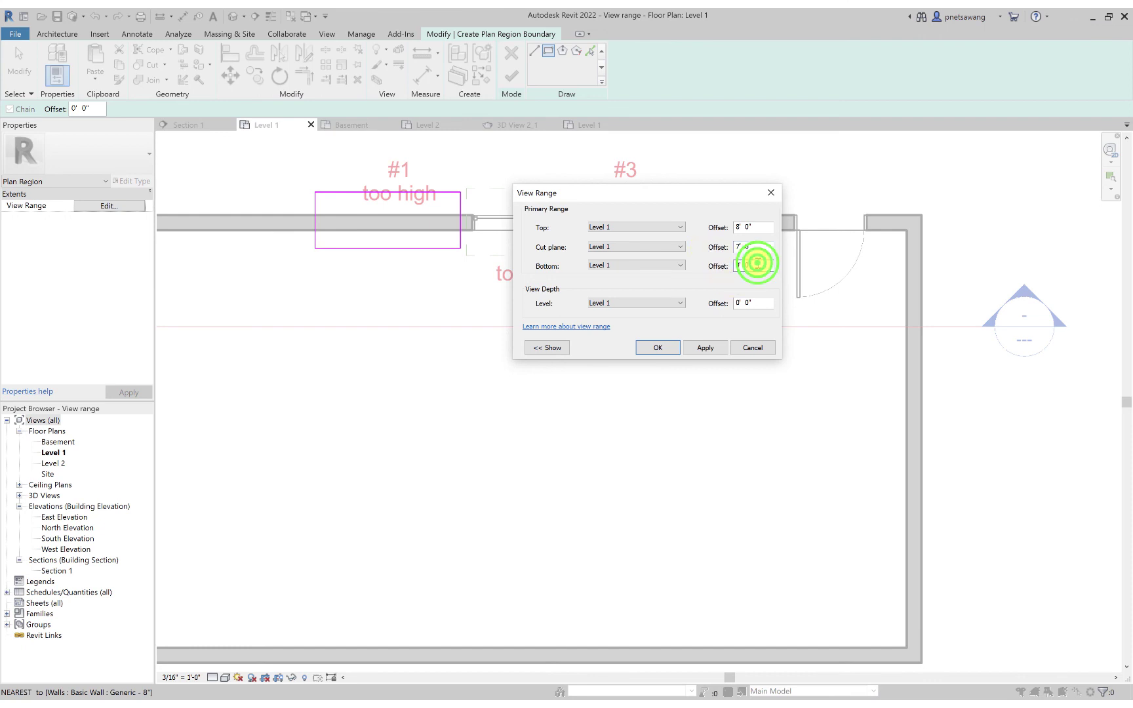
click(656, 349)
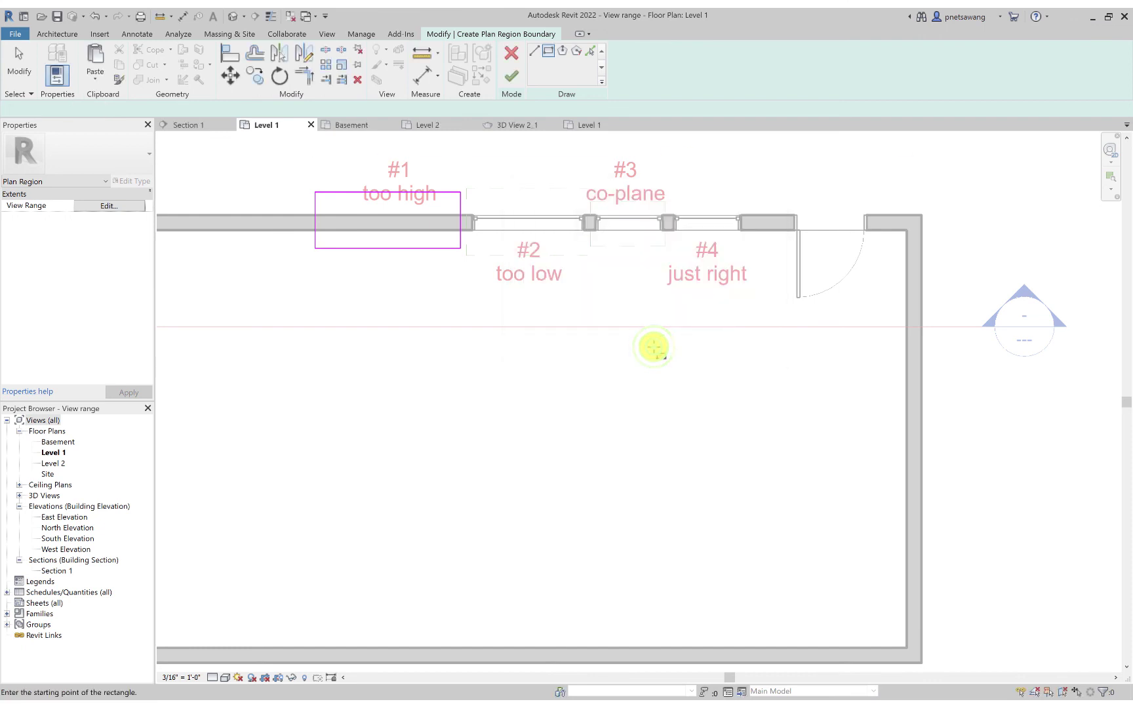
click(510, 79)
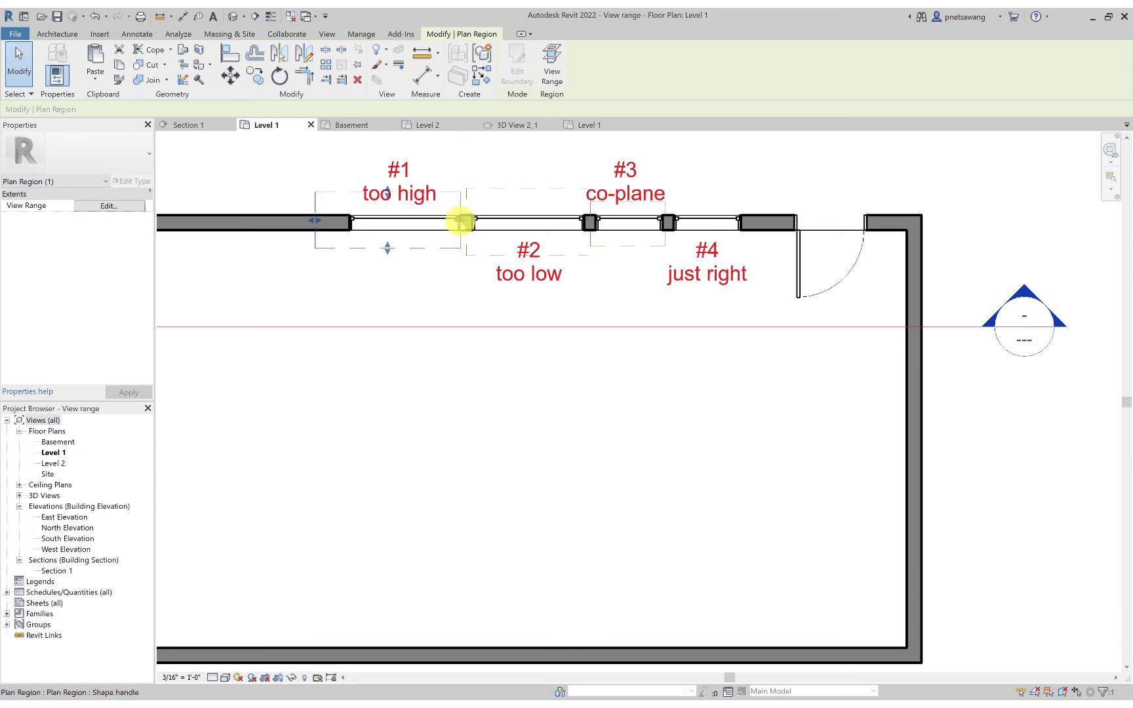
Step: Nudge window #1's plan region toward window #2 until it meets the neighbouring plan region, and clear the selection
click(459, 250)
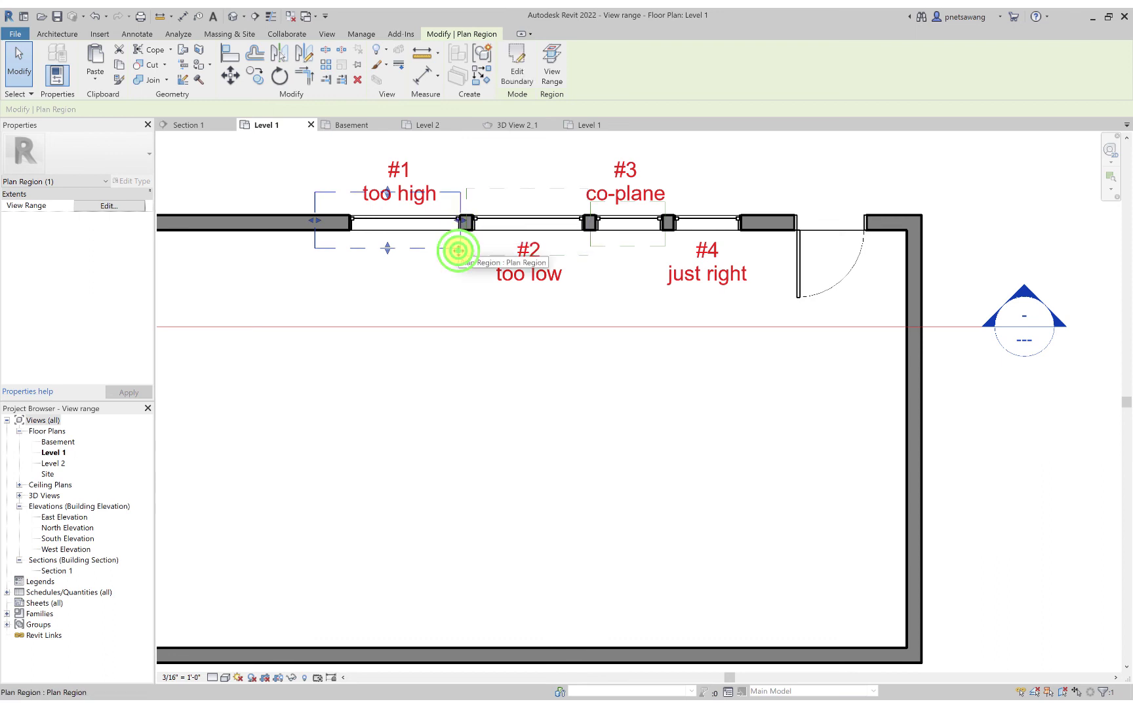
key(Right)
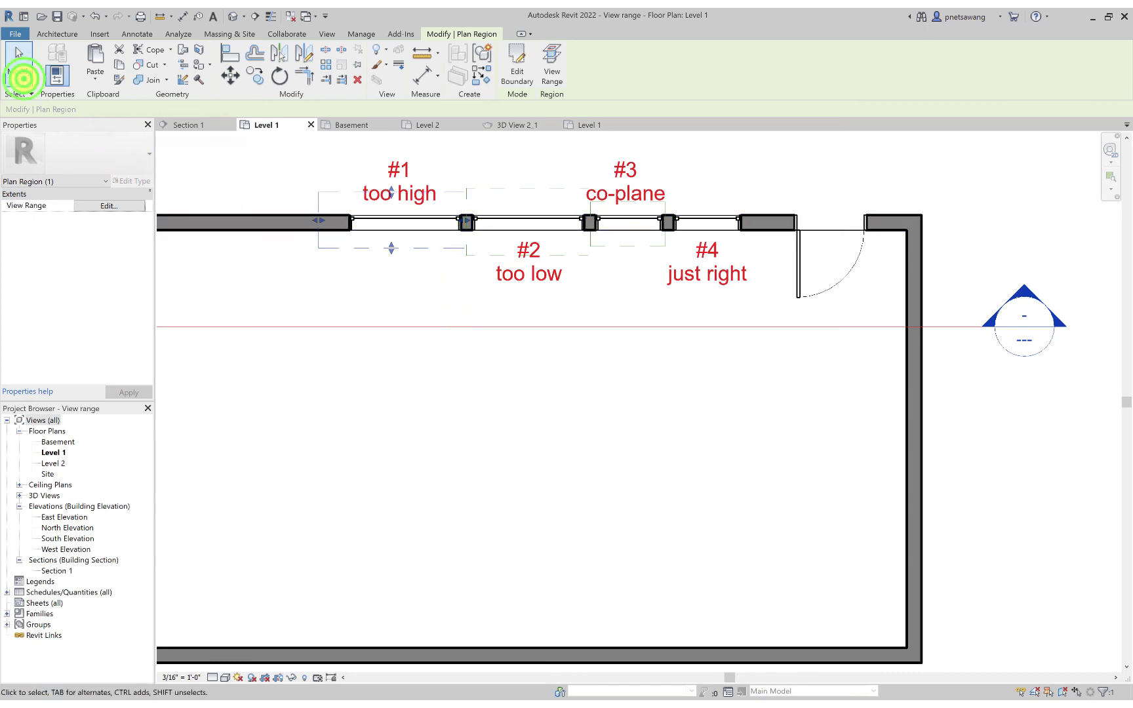
click(21, 78)
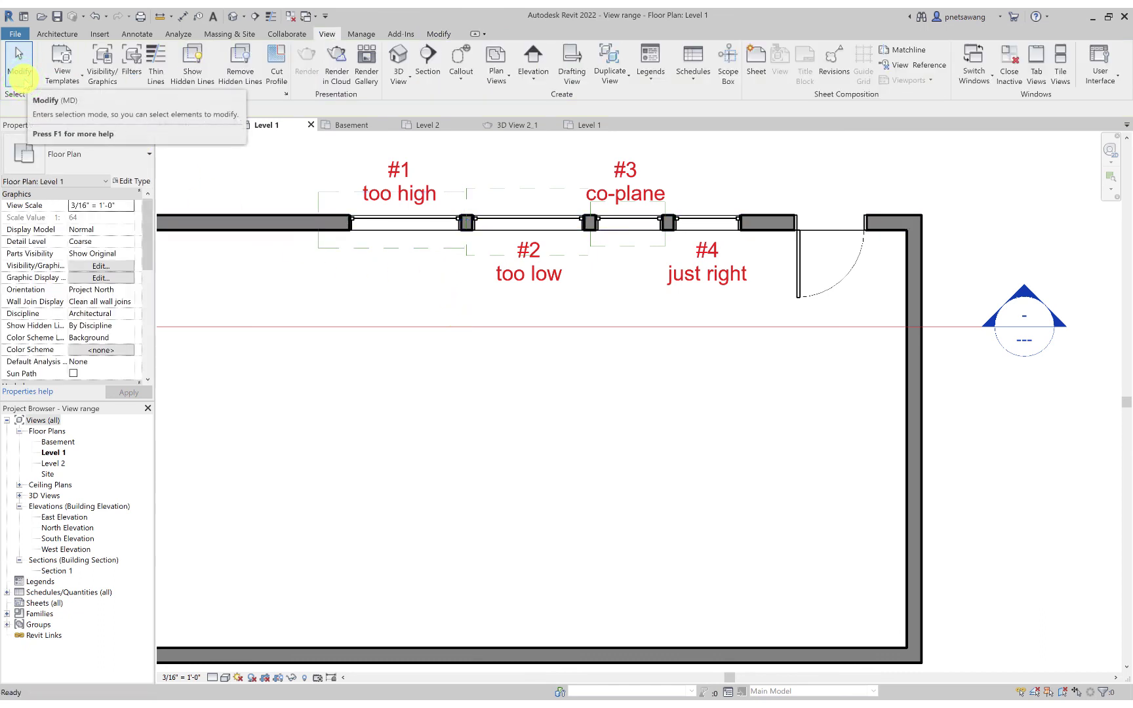